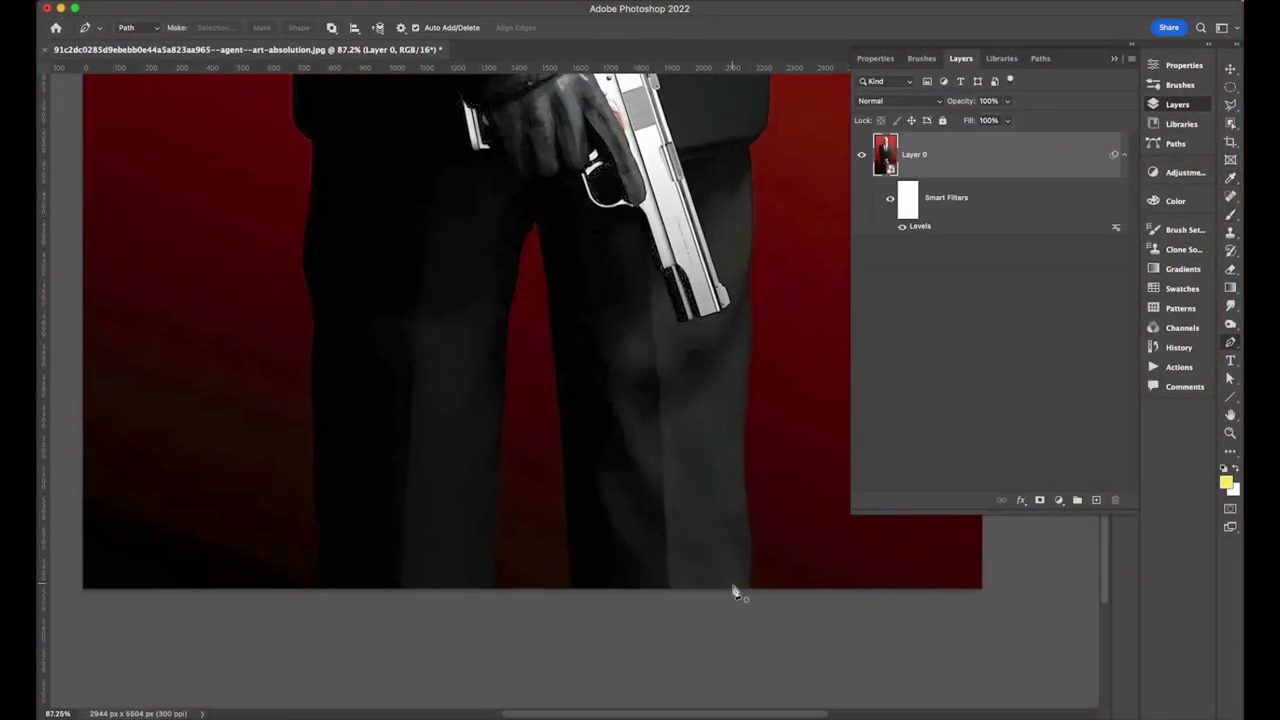
Step: Trace the pen path up the jacket edge and neck, curving over the crown of the head
scroll(640, 292, "up", 5)
left_click(645, 423)
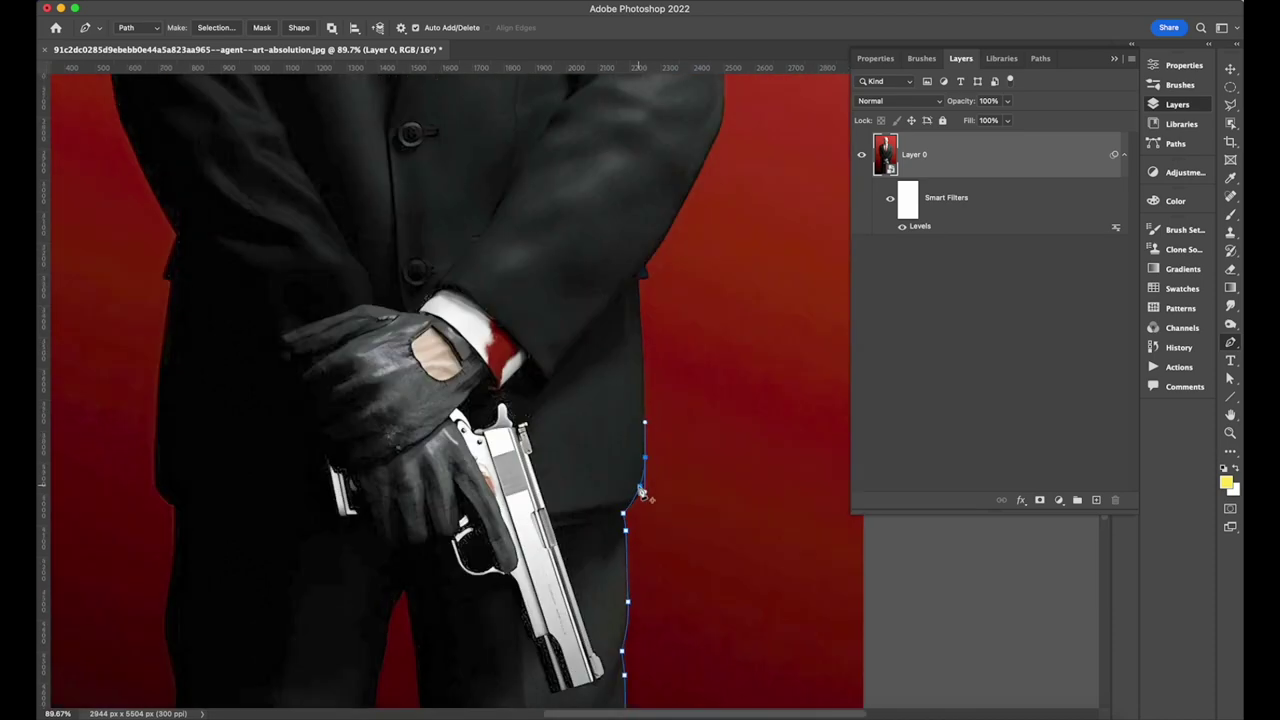
left_click(643, 292)
scroll(600, 300, "up", 3)
left_click(695, 182)
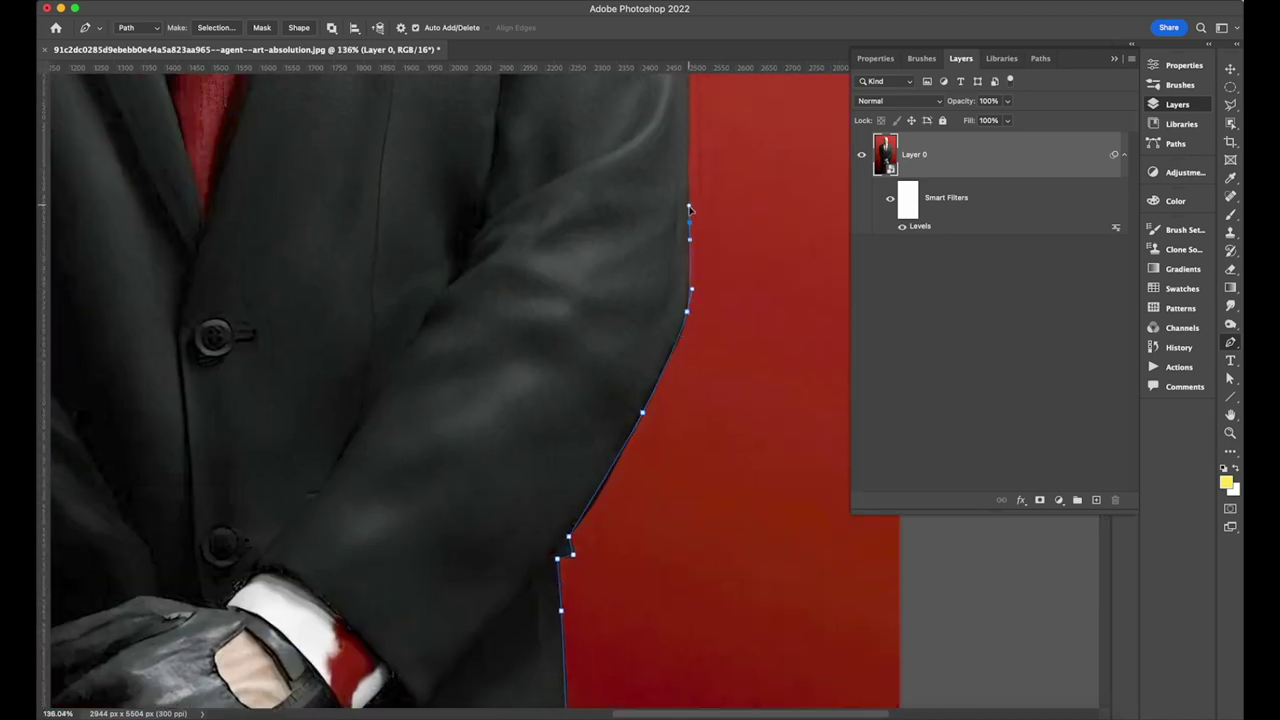
scroll(689, 210, "up", 10)
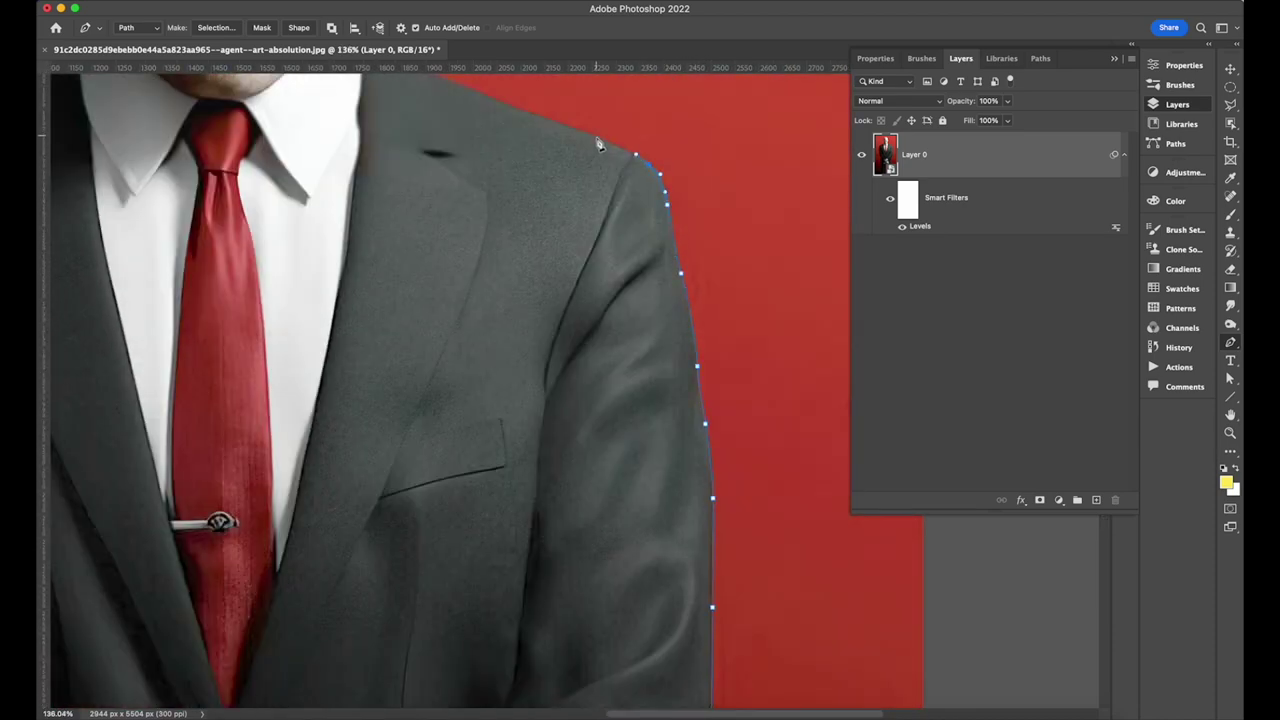
scroll(605, 148, "up", 5)
left_click(490, 178)
scroll(572, 290, "up", 3)
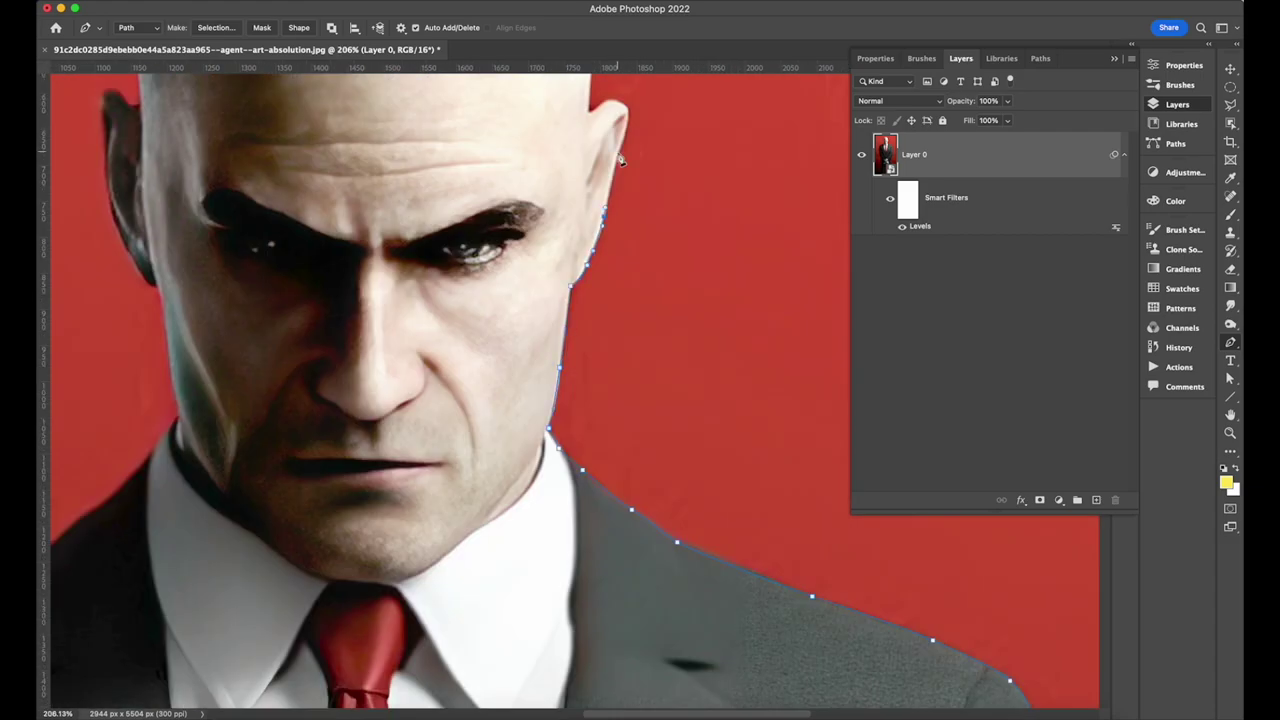
scroll(597, 118, "up", 3)
left_click(601, 228)
scroll(594, 147, "up", 3)
scroll(594, 147, "left", 5)
left_click_drag(713, 195, 604, 138)
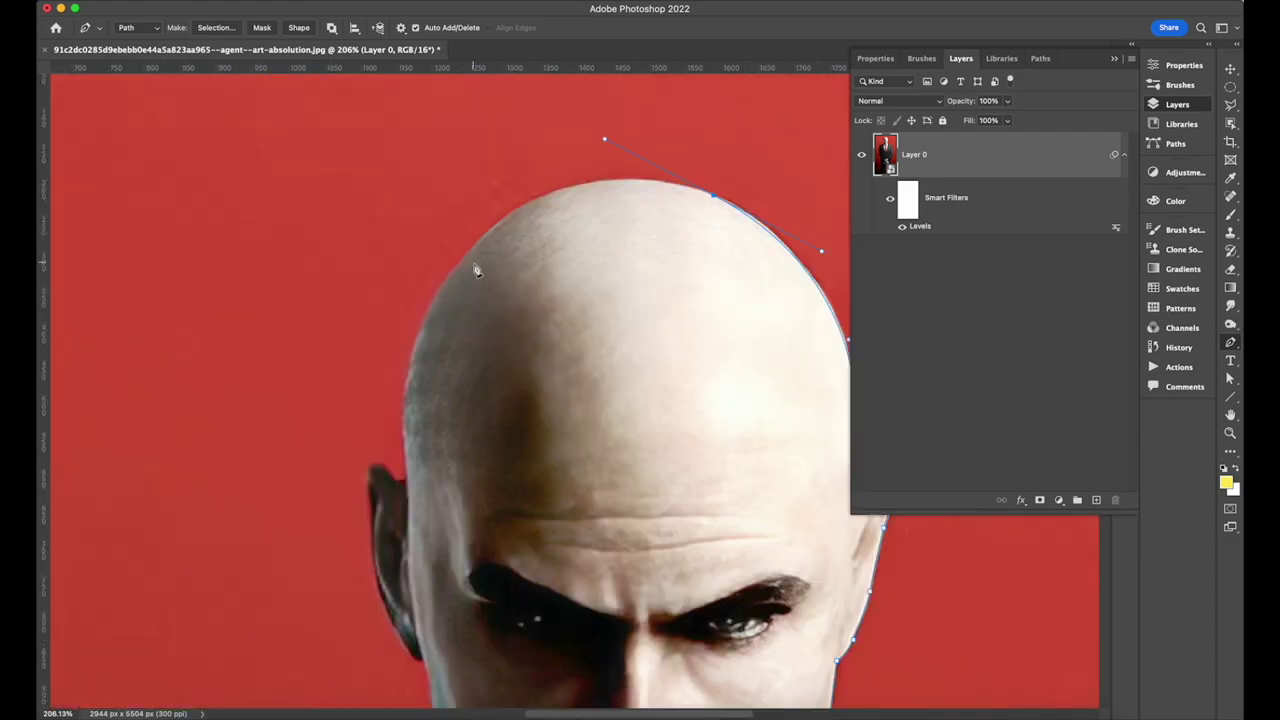
Step: Continue the path down the outer edge of the arm
scroll(497, 222, "down", 1)
scroll(497, 222, "left", 2)
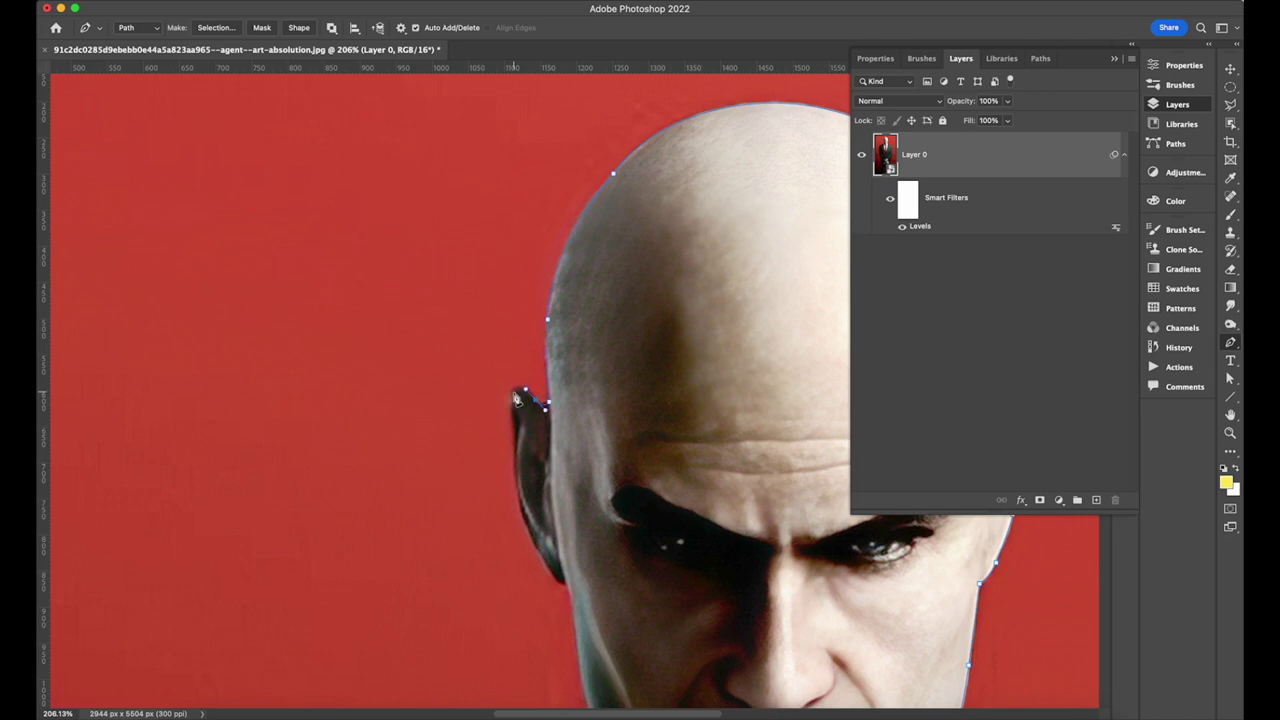
scroll(518, 420, "down", 2)
scroll(534, 430, "down", 3)
scroll(584, 380, "down", 3)
scroll(630, 340, "down", 2)
scroll(690, 364, "left", 3)
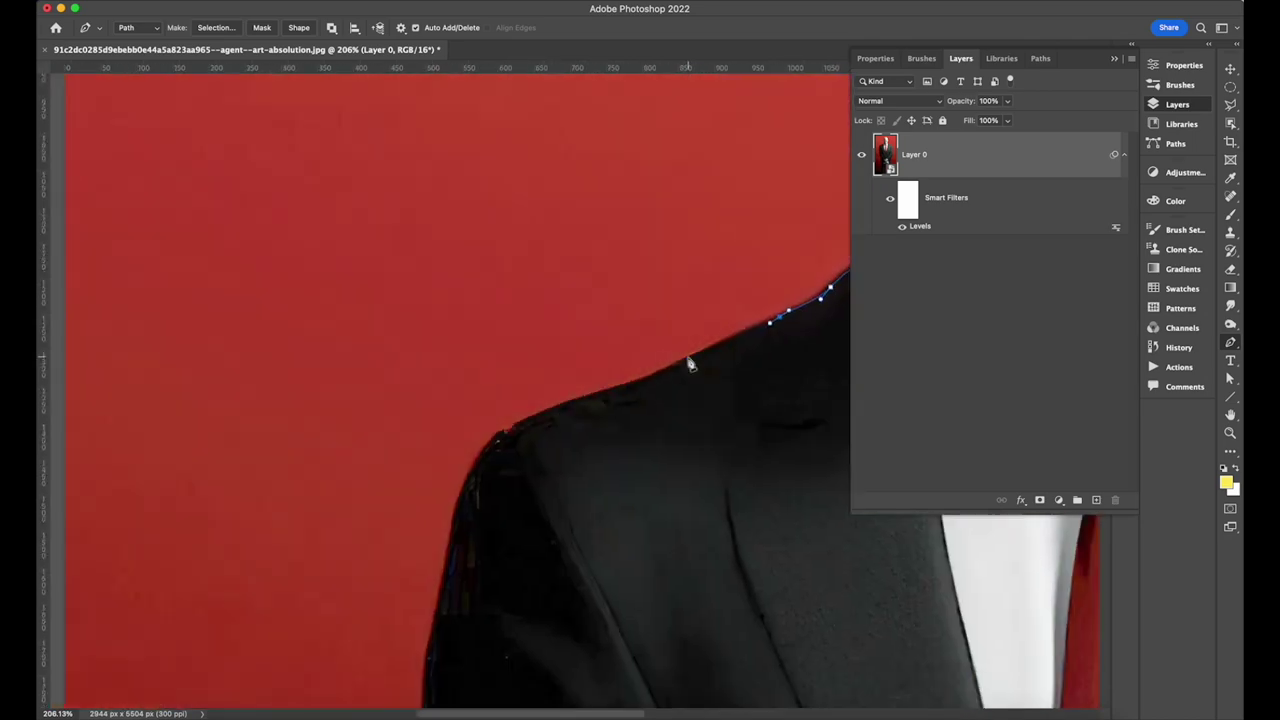
scroll(690, 364, "down", 3)
scroll(690, 364, "left", 3)
scroll(640, 370, "down", 3)
scroll(620, 370, "down", 3)
left_click(569, 397)
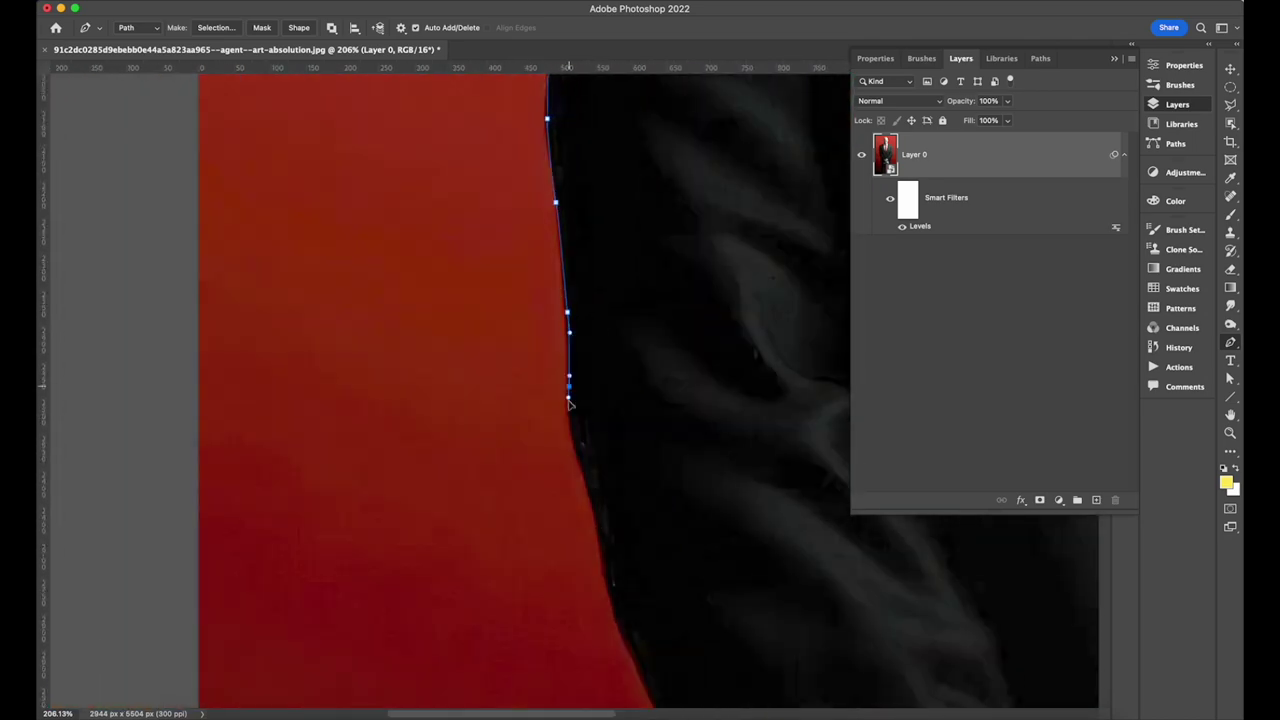
scroll(569, 400, "down", 3)
left_click(614, 520)
scroll(614, 500, "down", 3)
left_click(650, 395)
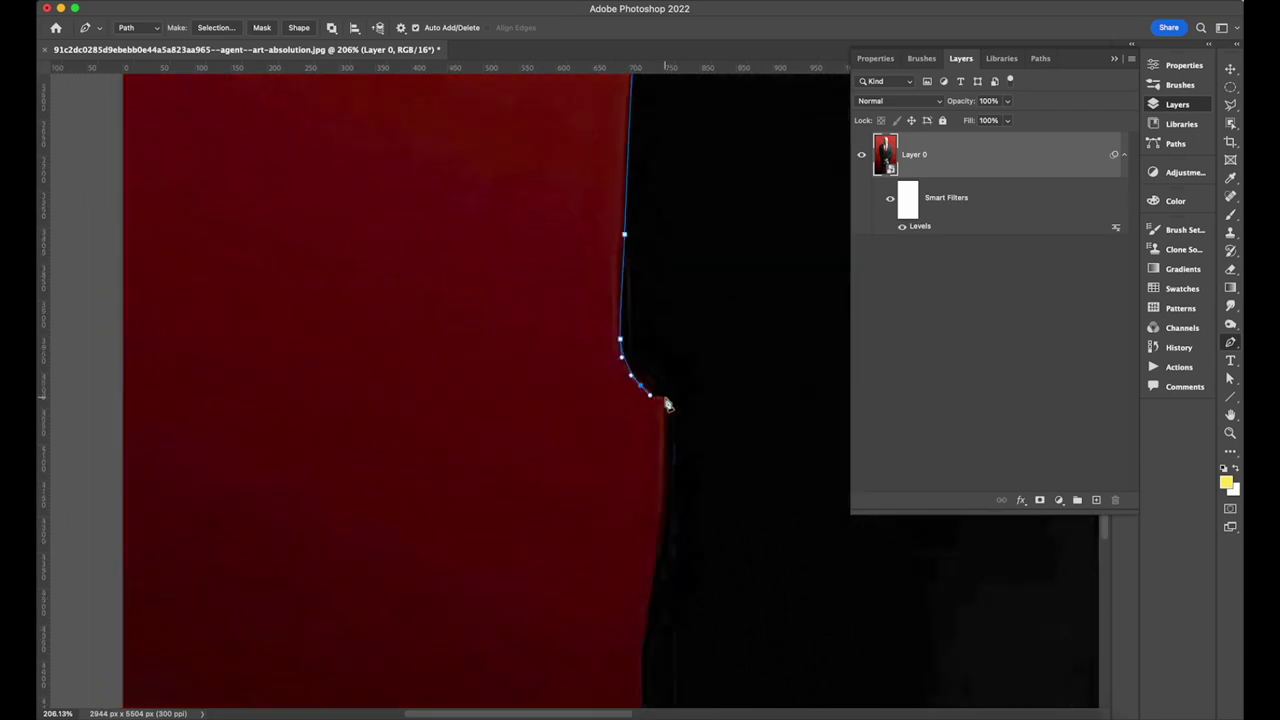
Step: Finish the path along the sleeve's bottom and right edge and down the leg
scroll(660, 390, "down", 3)
left_click(658, 420)
scroll(660, 420, "down", 3)
left_click(657, 455)
scroll(640, 340, "right", 5)
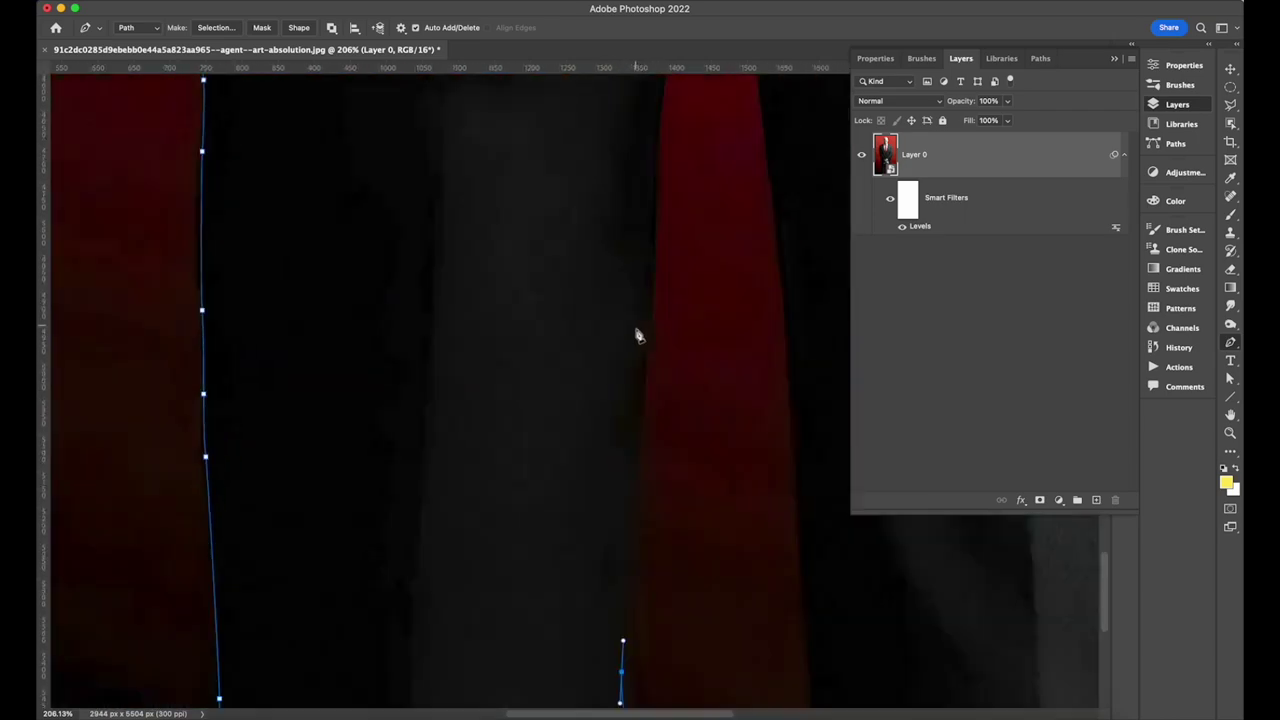
scroll(650, 300, "up", 5)
left_click(700, 195)
scroll(720, 250, "down", 5)
scroll(743, 300, "down", 5)
left_click_drag(747, 293, 748, 308)
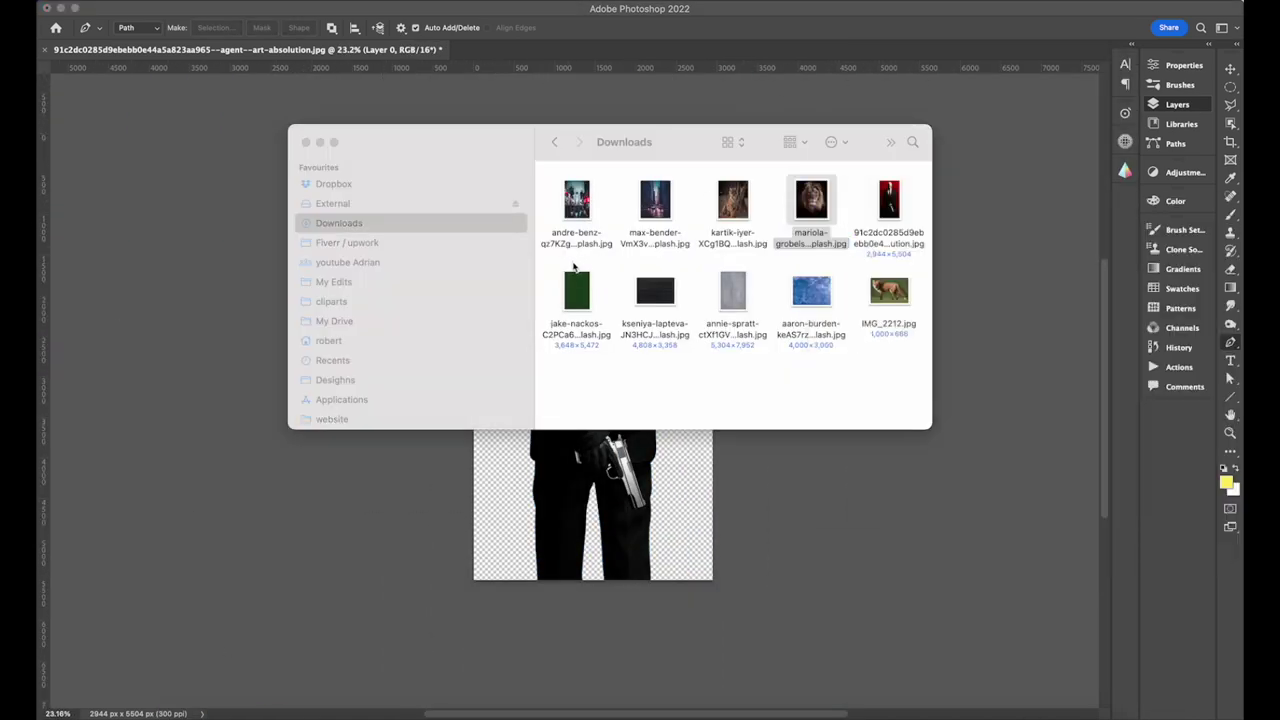
Step: Mask the man from the path, open the lion photo, and switch to the Lasso tool
right_click(1038, 690)
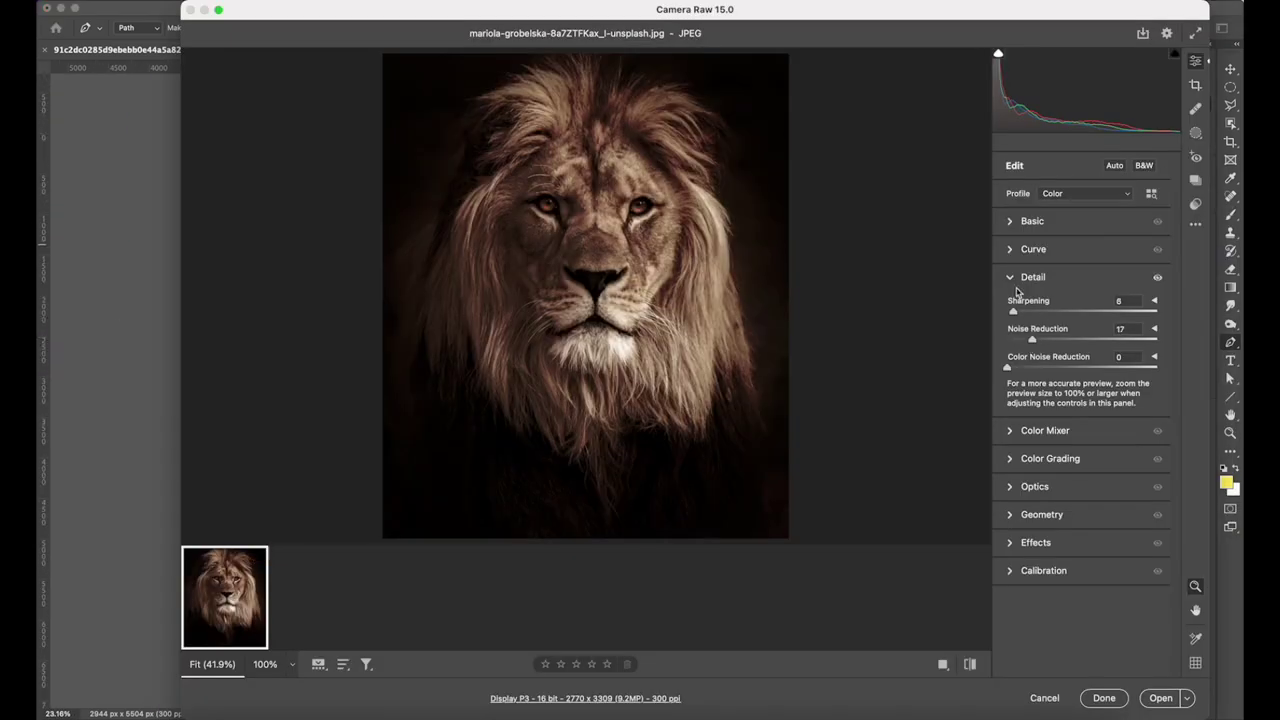
key("Return")
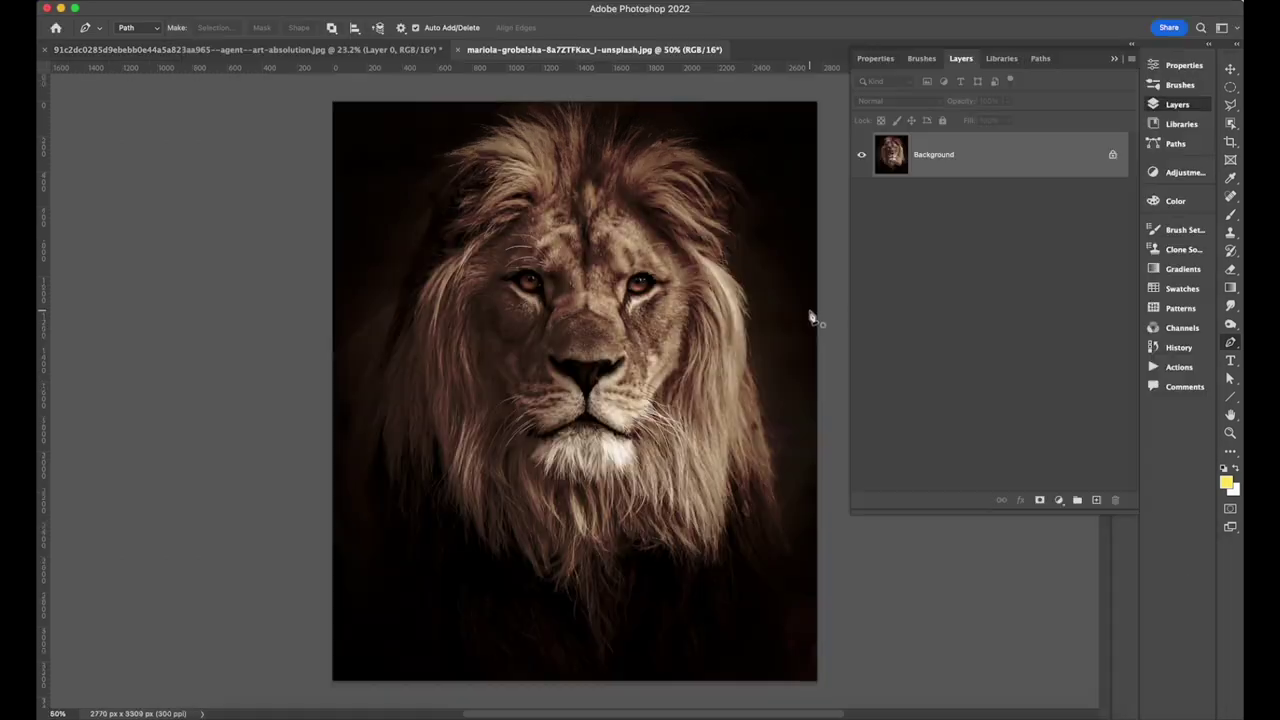
left_click(1231, 105)
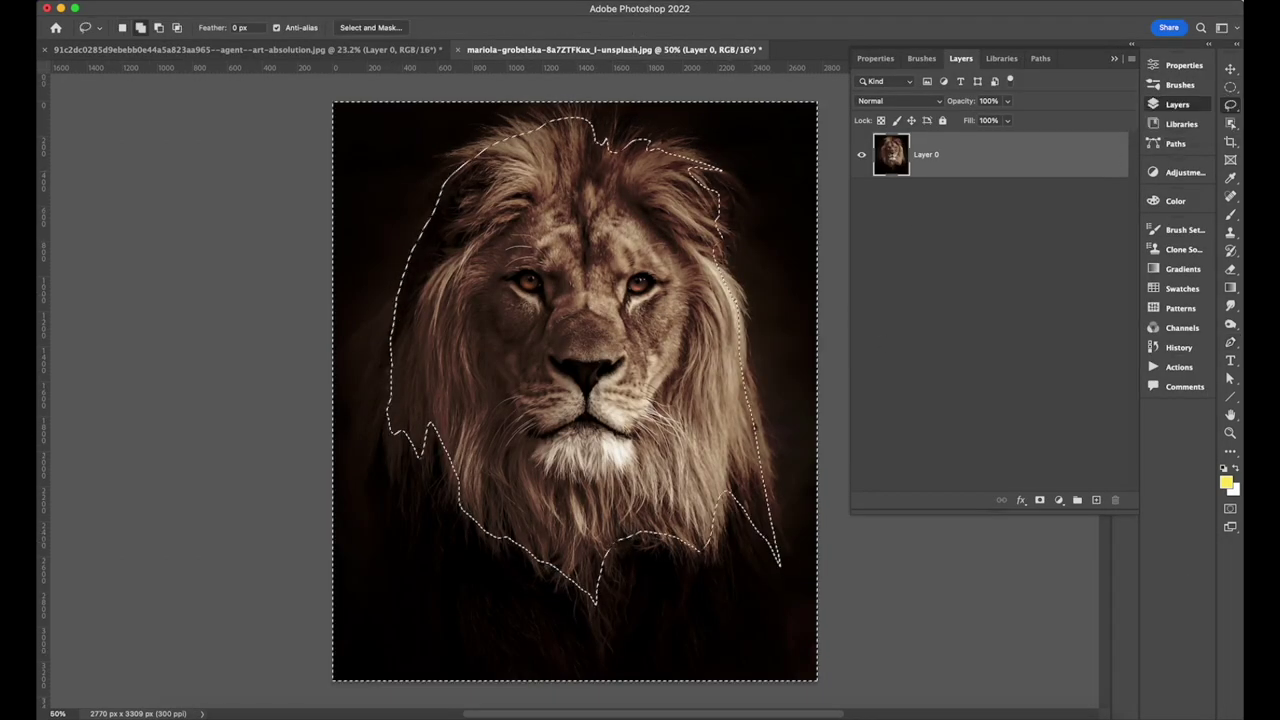
Step: Invert the lion mask, duplicate the layer, and paint away background edges in Overlay mode
key("ctrl+i")
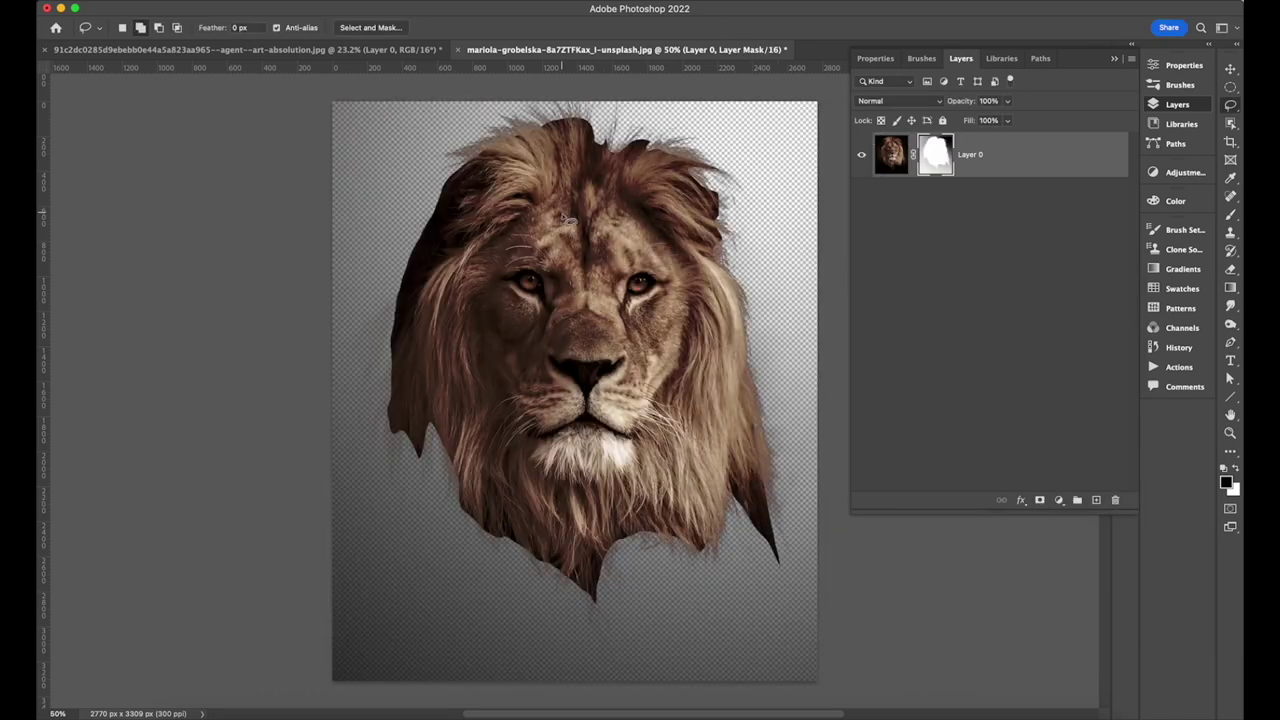
key("ctrl+j")
key("b")
left_click(243, 27)
left_click(215, 245)
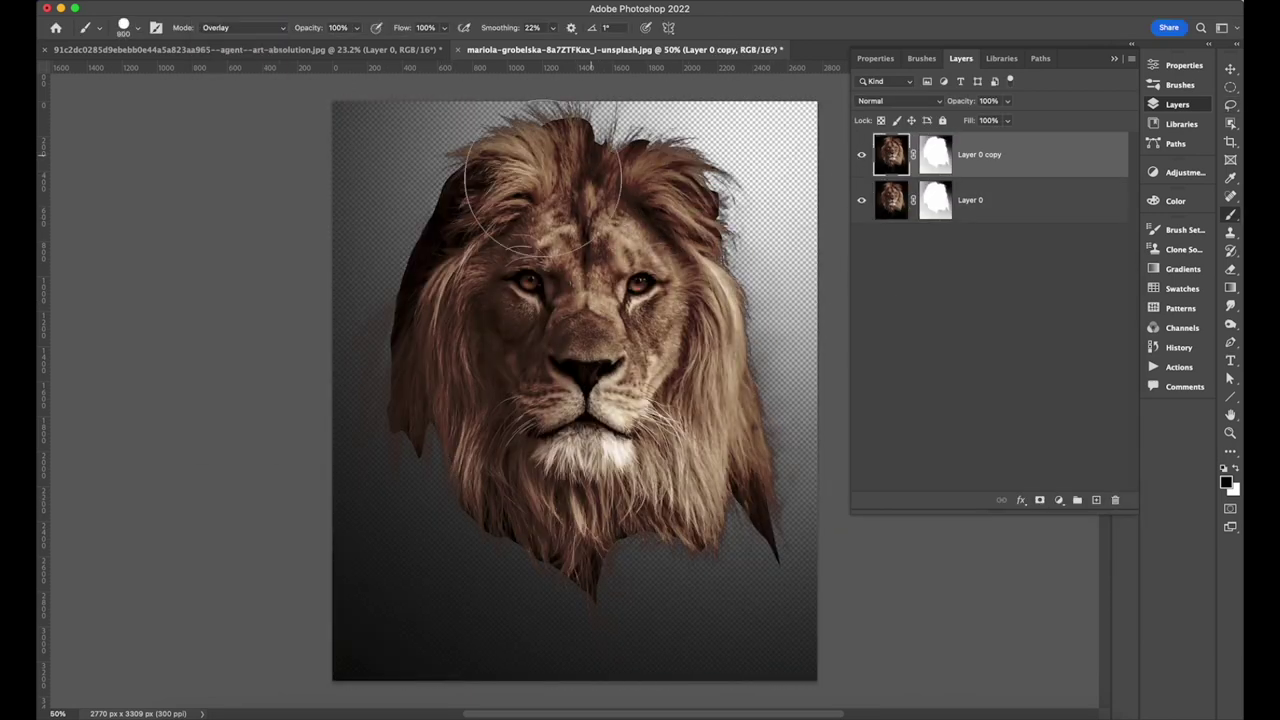
mouse_move(352, 225)
left_mouse_down()
mouse_move(320, 400)
mouse_move(514, 517)
mouse_move(566, 651)
mouse_move(460, 660)
left_mouse_up()
left_click_drag(931, 194, 935, 200)
scroll(634, 300, "up", 2)
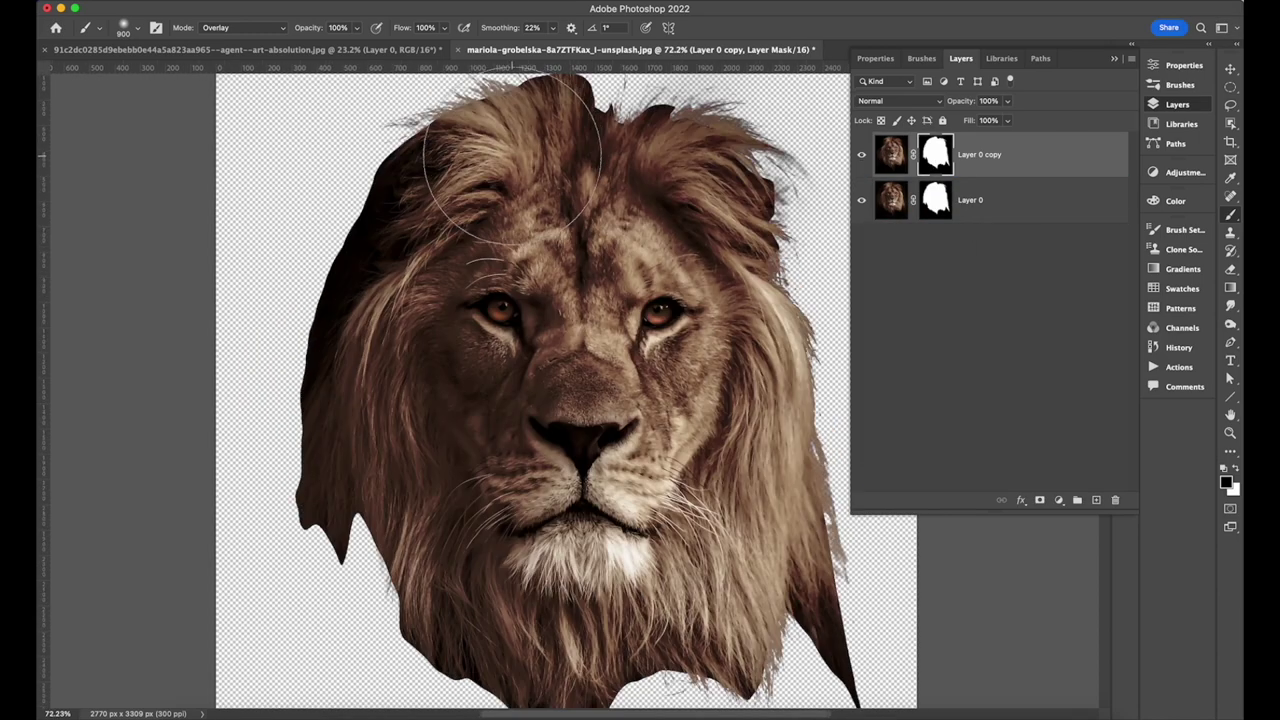
Step: Duplicate the lion layer again and start a Color Range selection of the fur
key("ctrl+j")
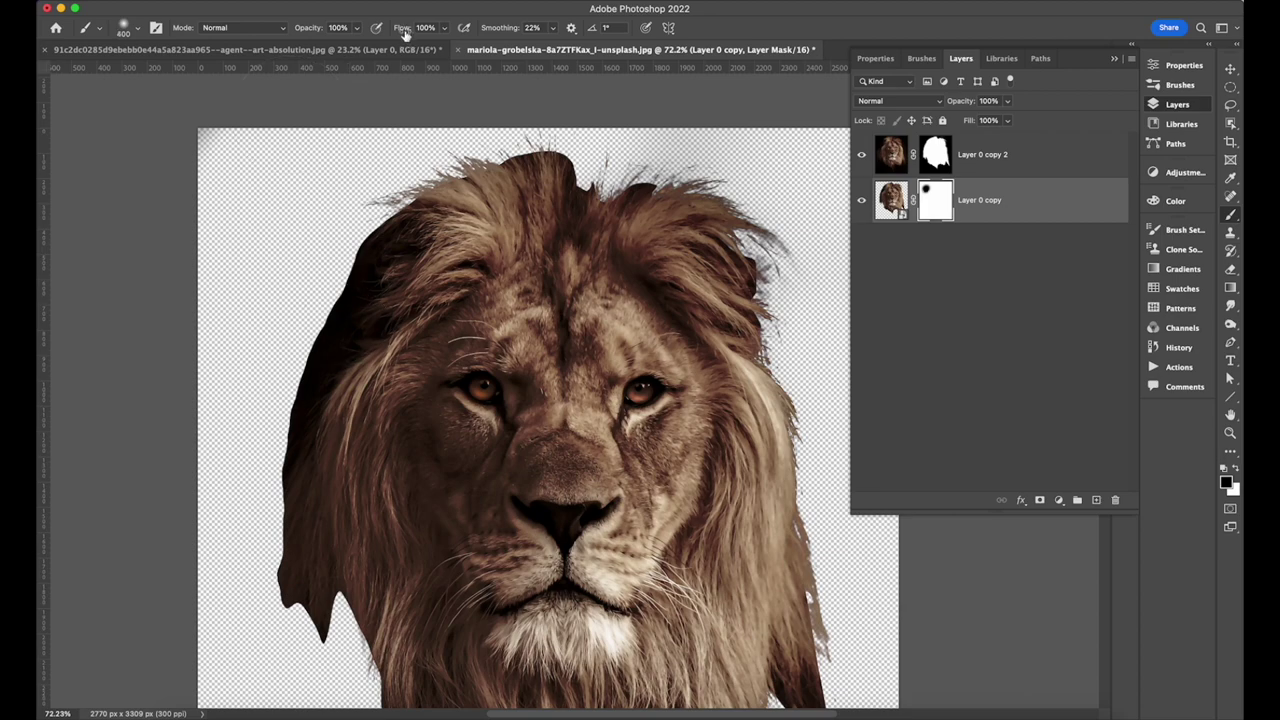
left_click(386, 91)
left_click_drag(943, 338, 931, 344)
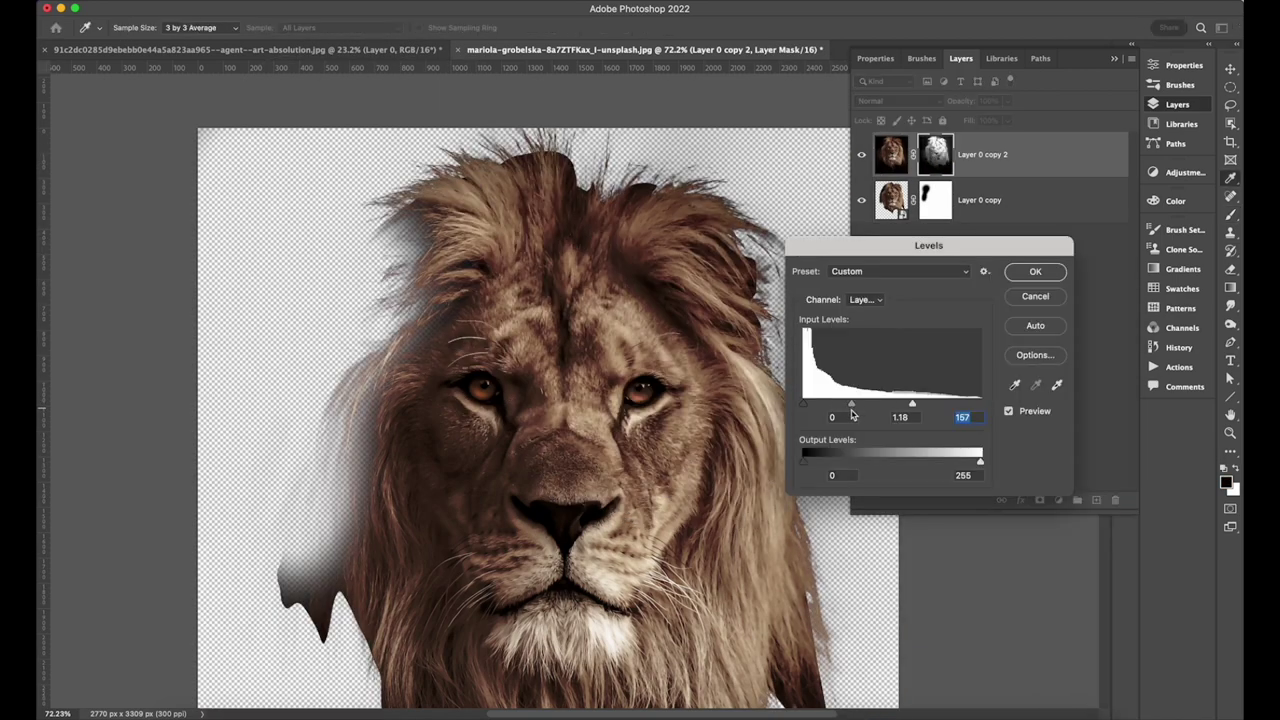
Step: Paint the fur mask to restore the left side of the mane
mouse_move(343, 343)
left_mouse_down()
mouse_move(430, 290)
mouse_move(720, 260)
mouse_move(636, 180)
left_mouse_up()
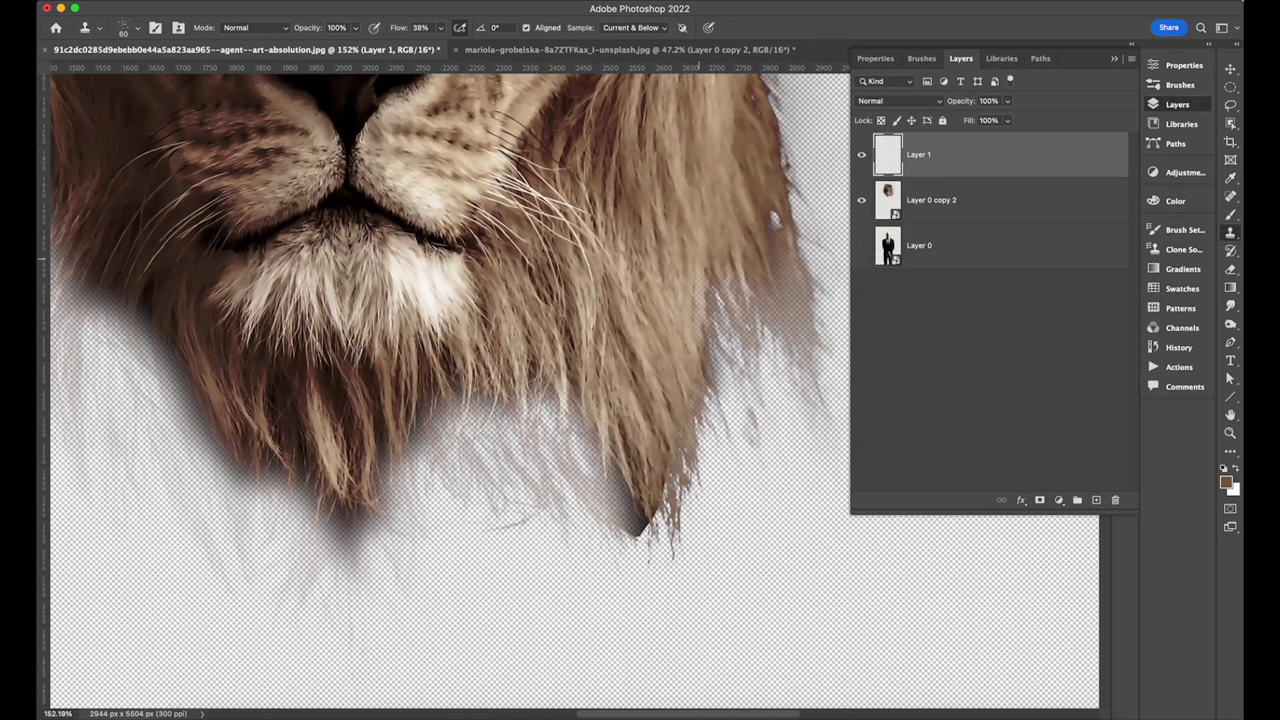
Step: Show Layer 0 under the lion head and clone extra mane hair with a 5° rotated source
left_click(861, 245)
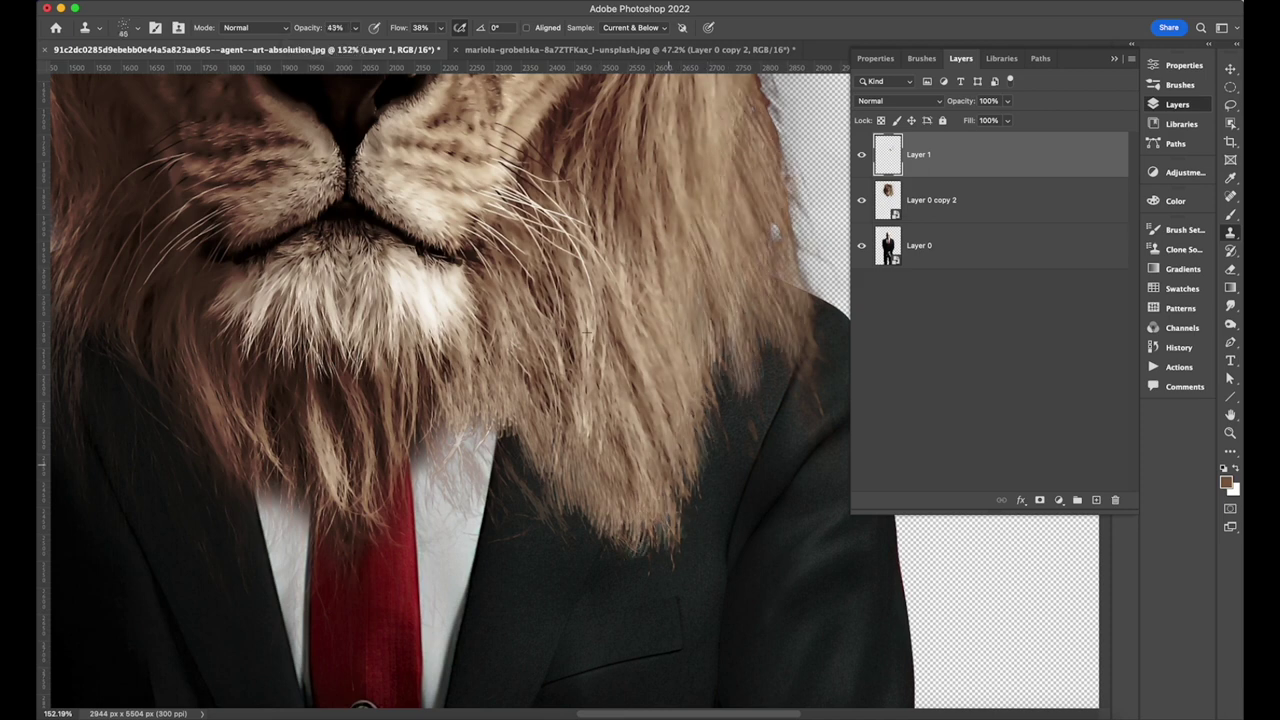
scroll(604, 168, "left", 5)
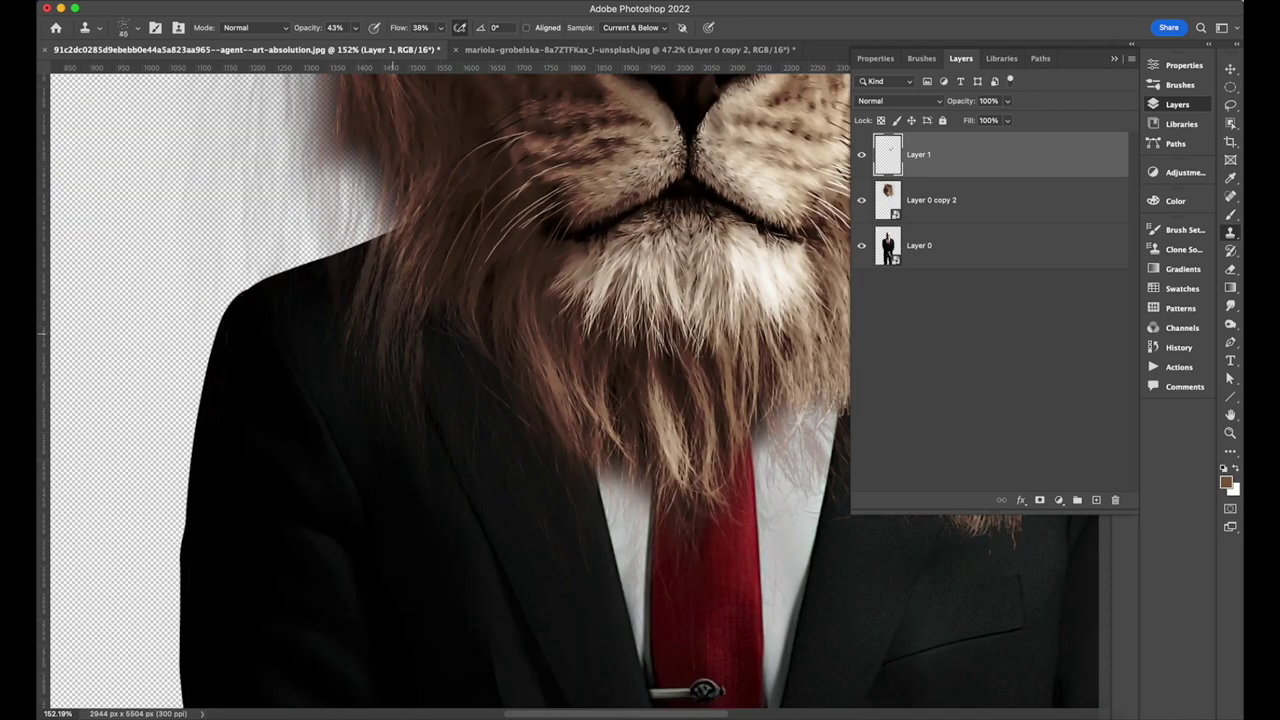
left_click(1183, 249)
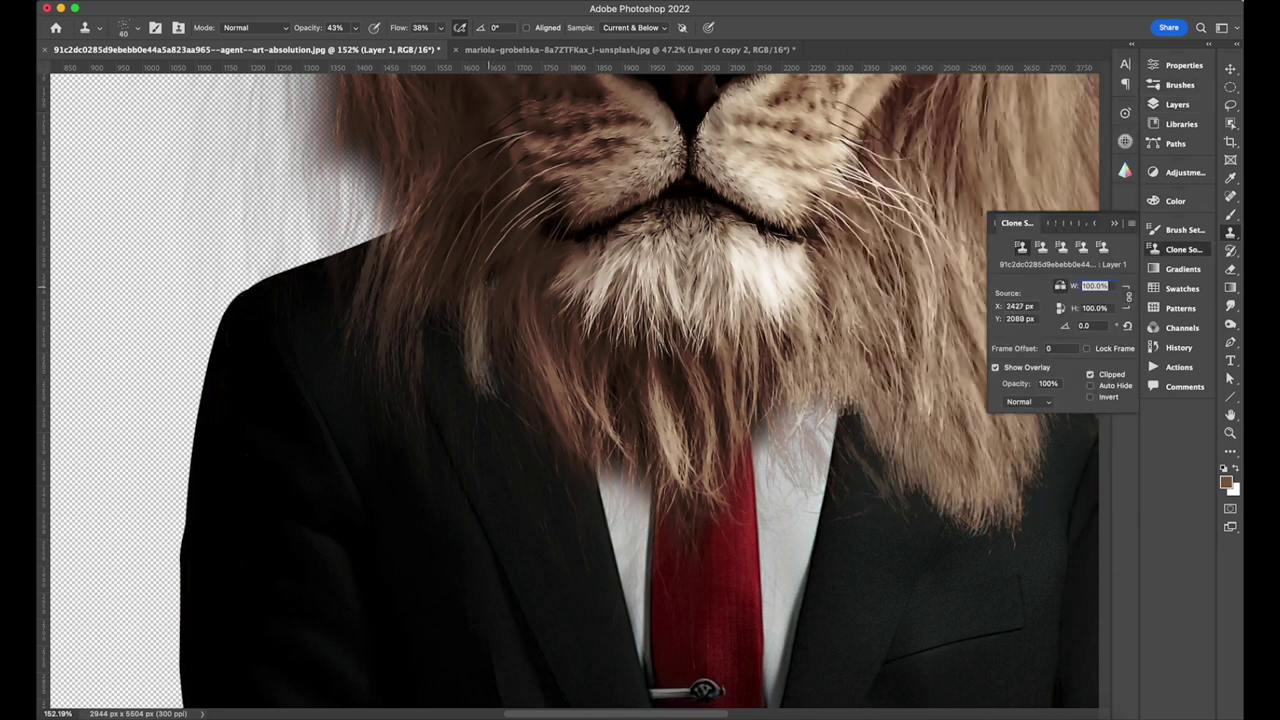
left_click_drag(486, 297, 523, 243)
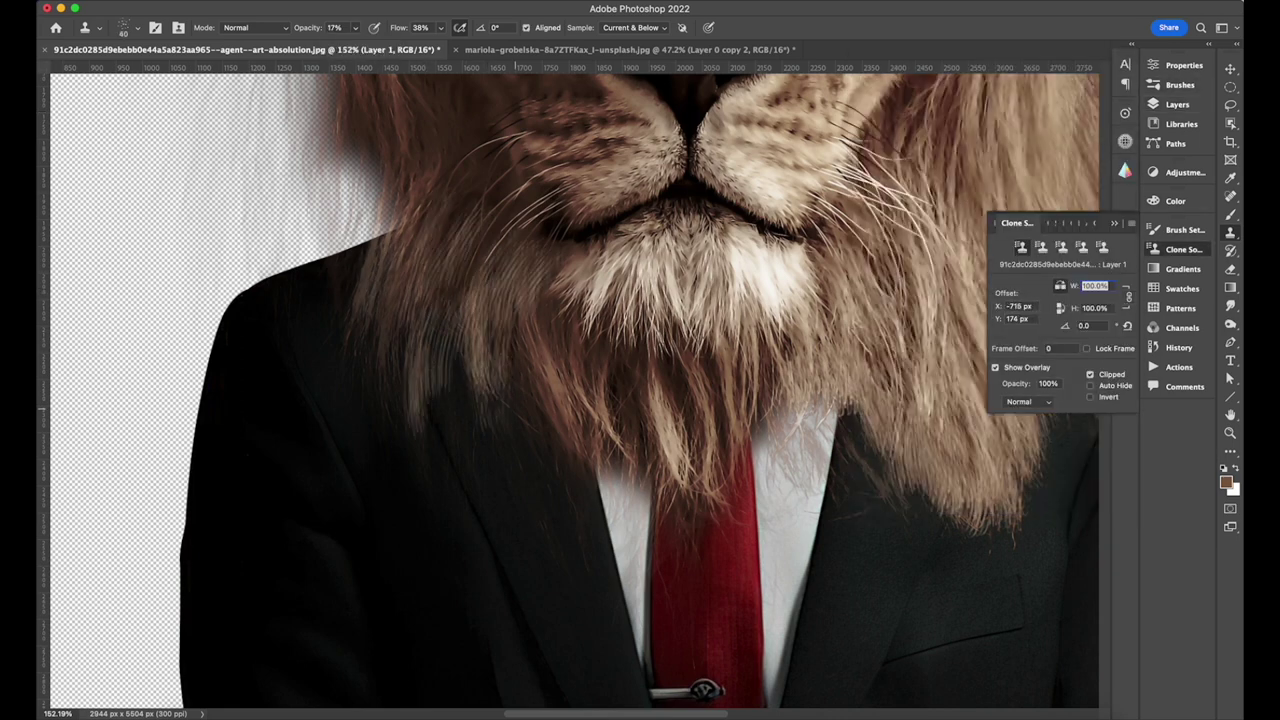
scroll(452, 387, "down", 3)
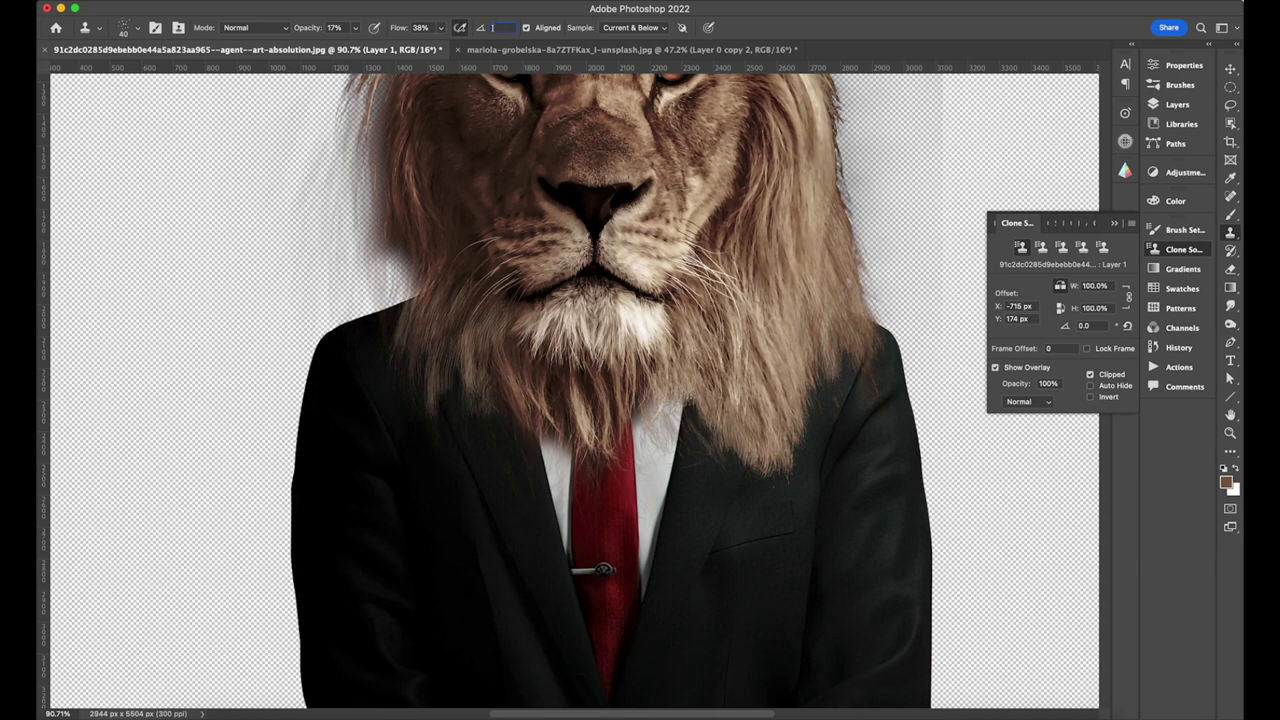
key("Return")
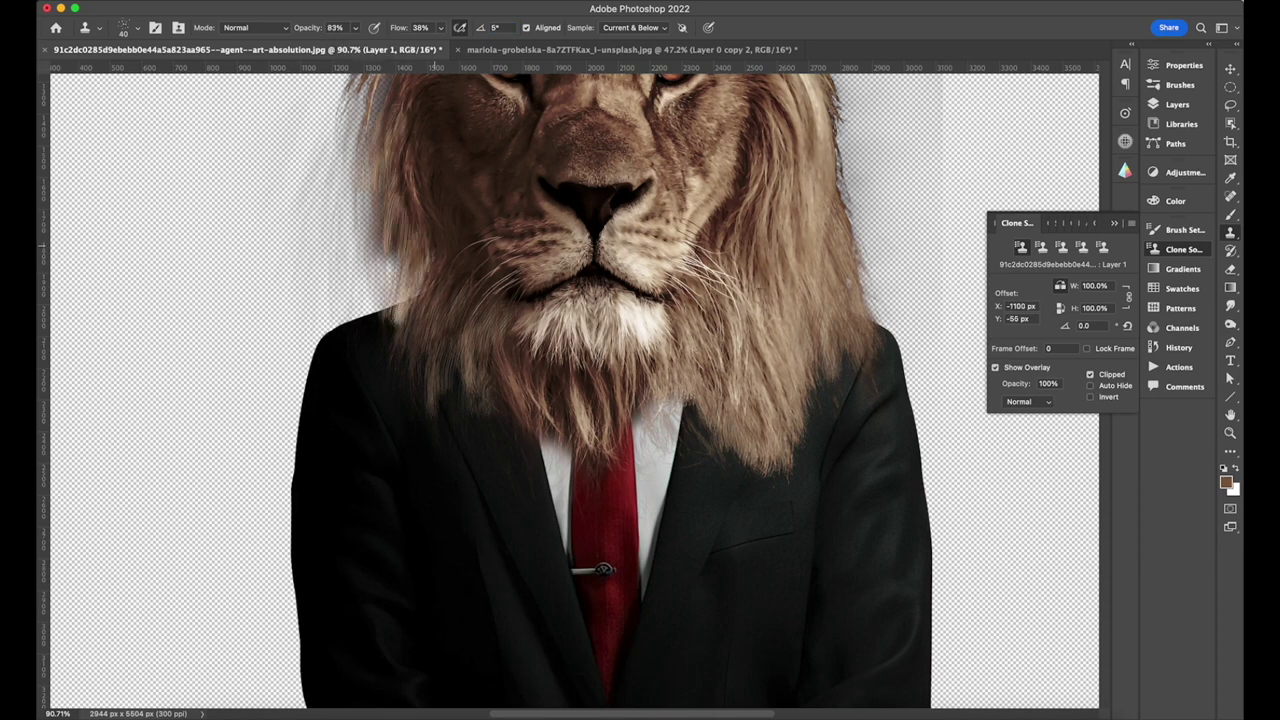
scroll(383, 190, "up", 5)
scroll(405, 190, "up", 4)
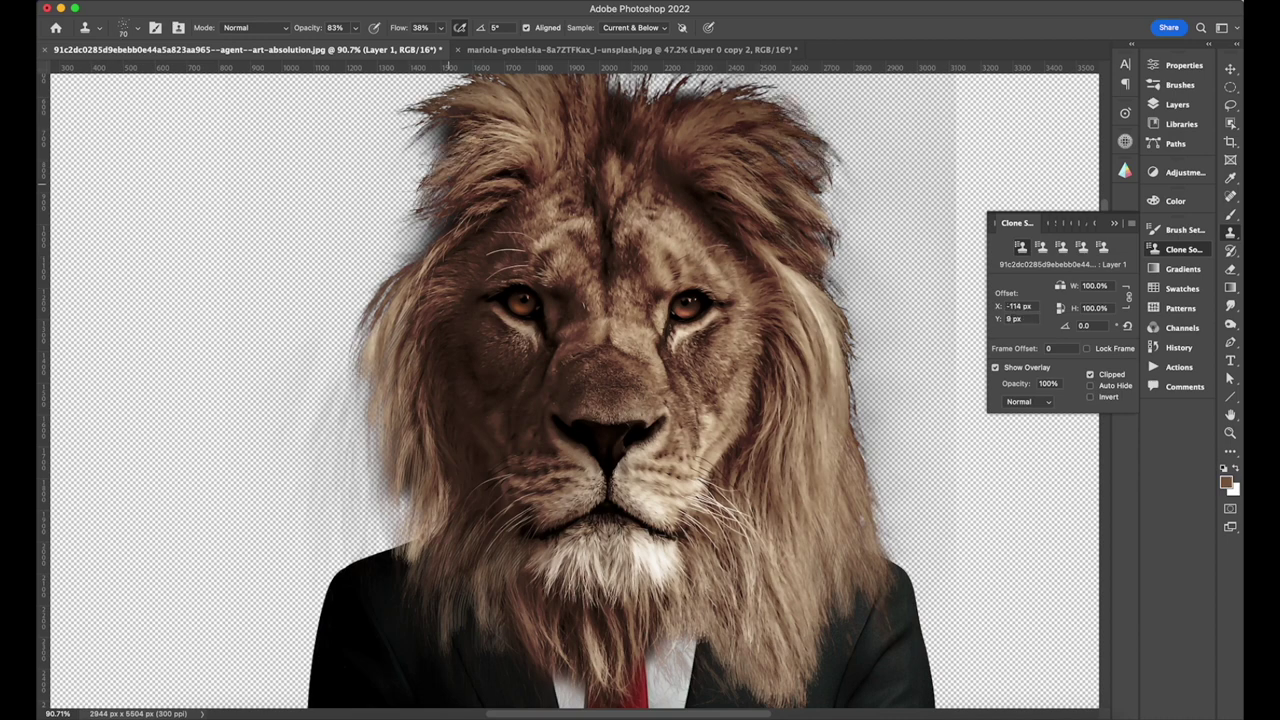
scroll(447, 190, "up", 3)
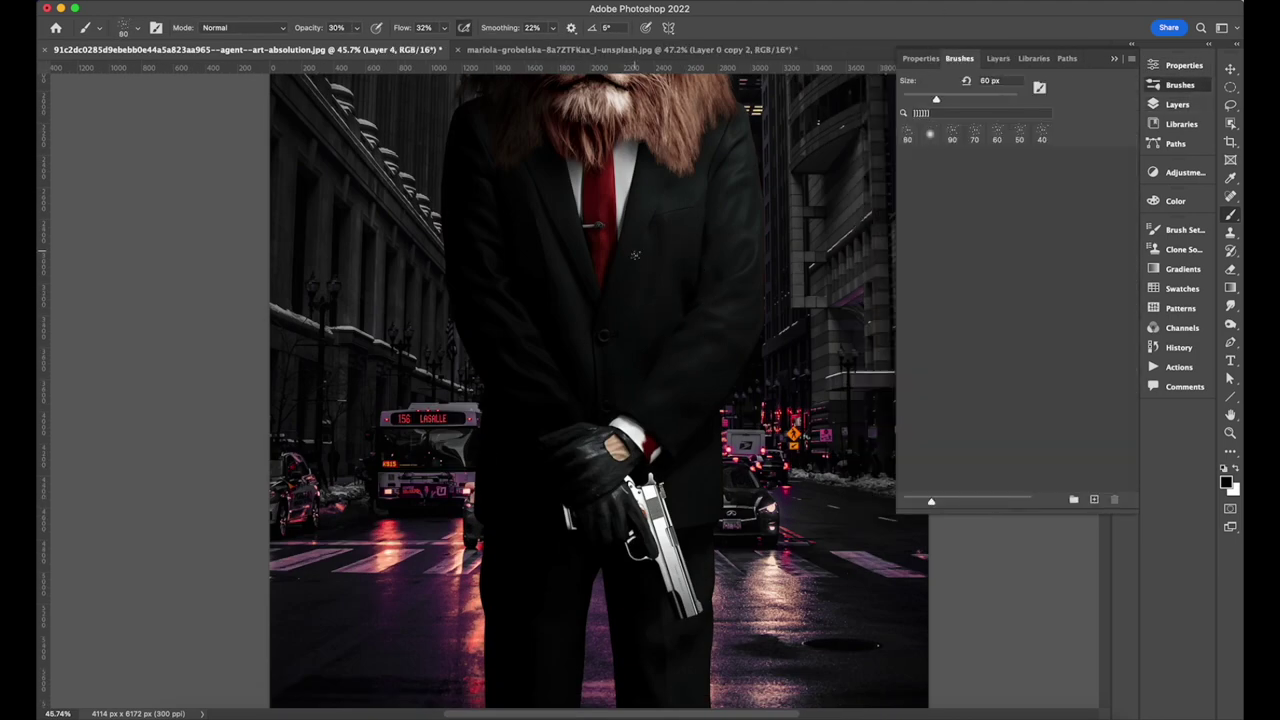
Step: Scroll over the lion-headed man composited onto the dark city street
scroll(634, 255, "up", 3)
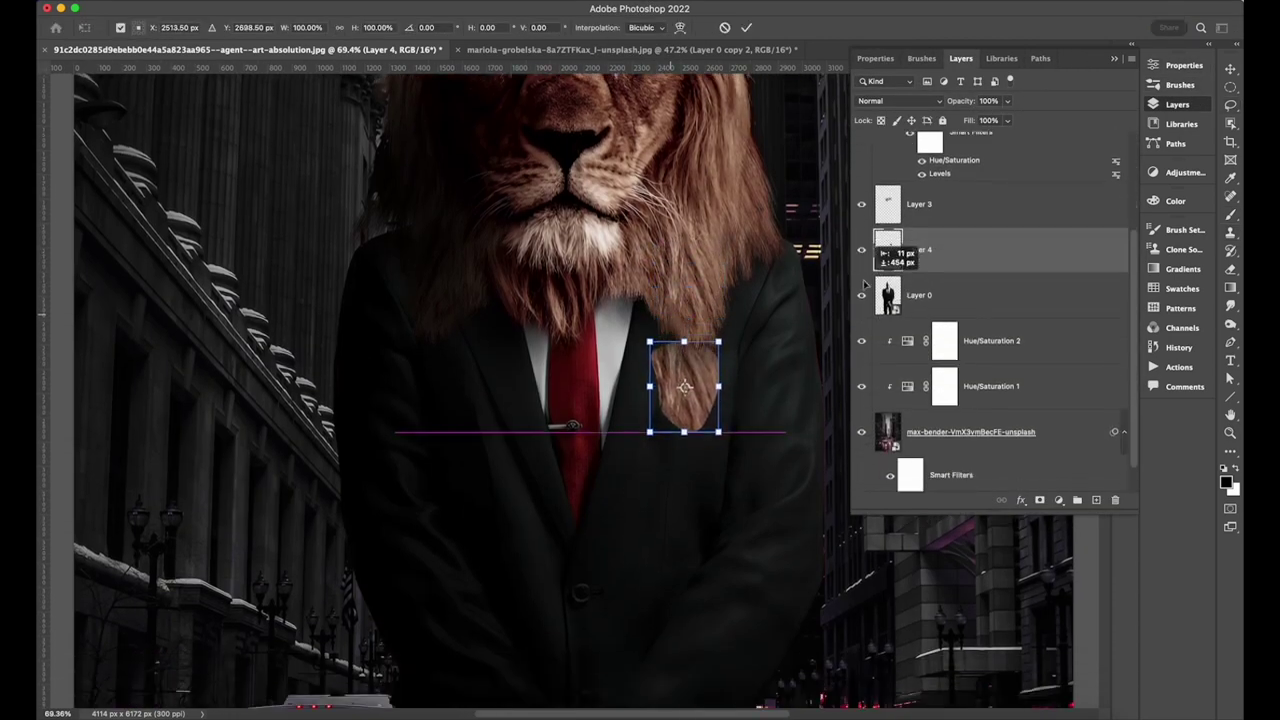
Step: Move the mane patch onto the wrist above the gloved hand and add a new layer
left_click_drag(866, 284, 584, 433)
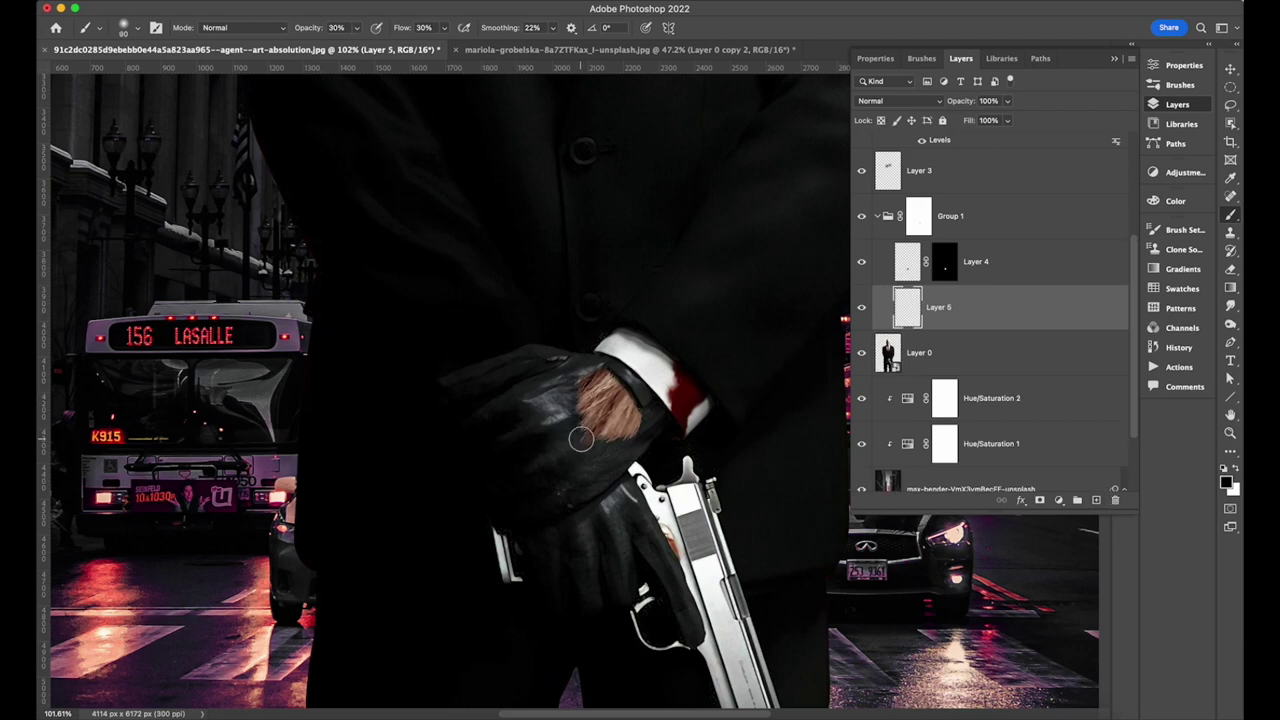
key("ctrl+alt+shift+n")
left_click(877, 216)
key("ctrl+0")
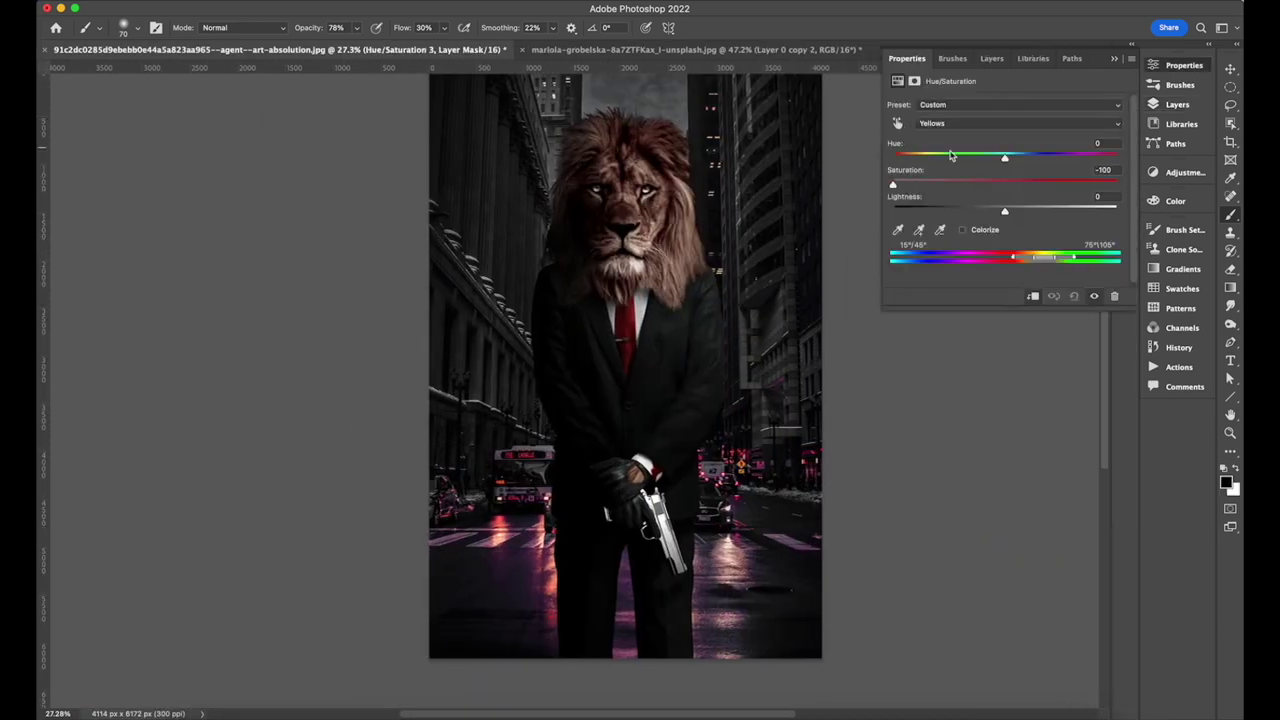
Step: Desaturate the Magentas range in Hue/Saturation 3 to -100
left_click(1010, 123)
left_click(1040, 135)
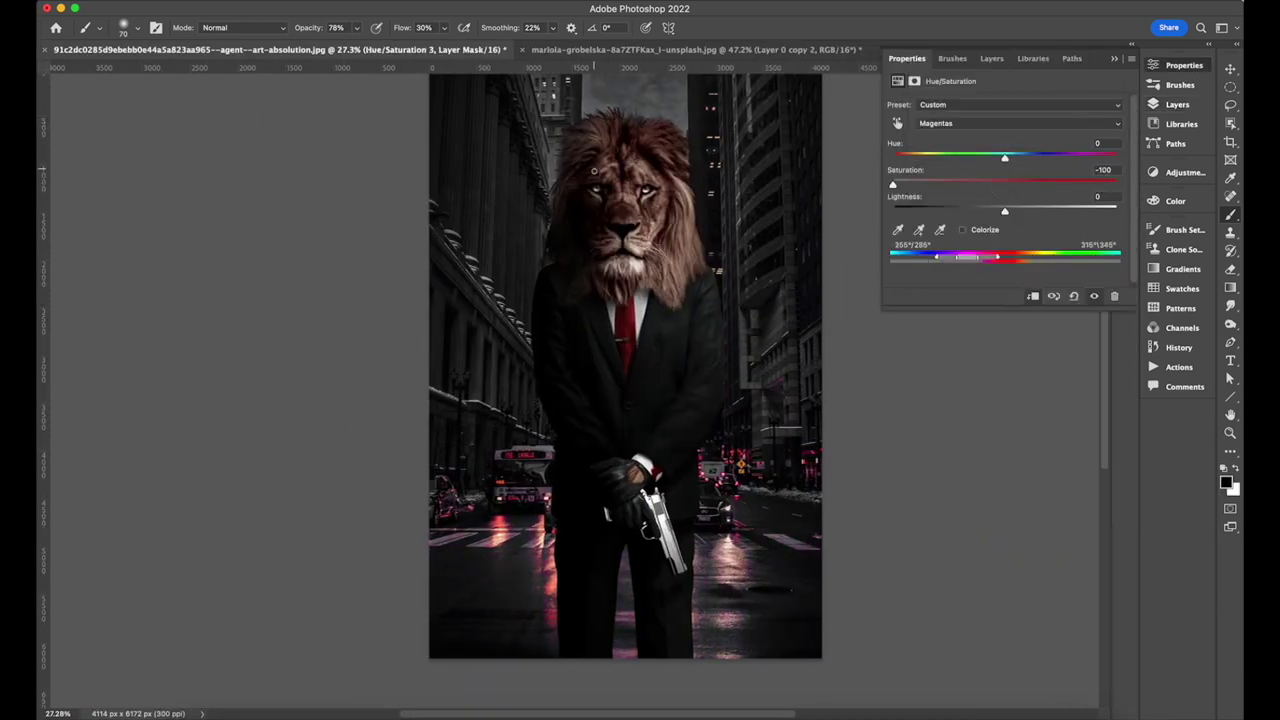
scroll(594, 170, "up", 5)
left_click(991, 58)
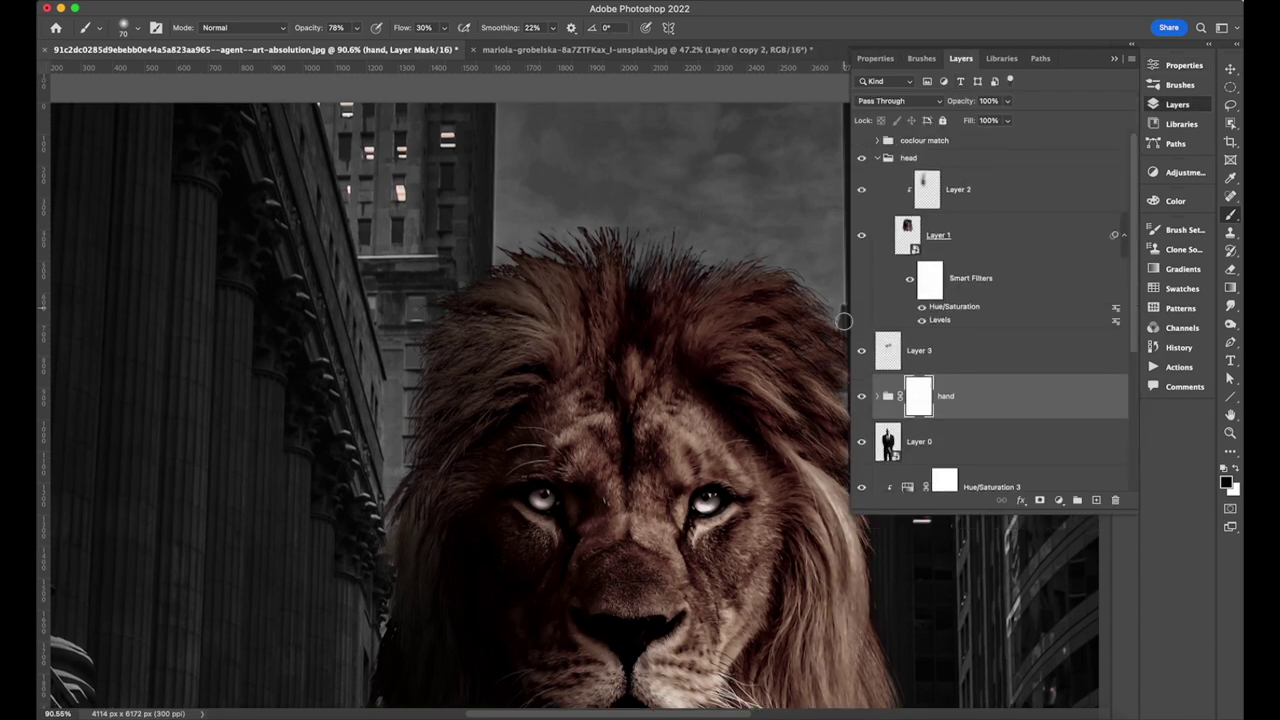
Step: Add a layer mask to Layer 1, the lion head
scroll(843, 320, "down", 10)
left_click(907, 235)
scroll(791, 271, "up", 5)
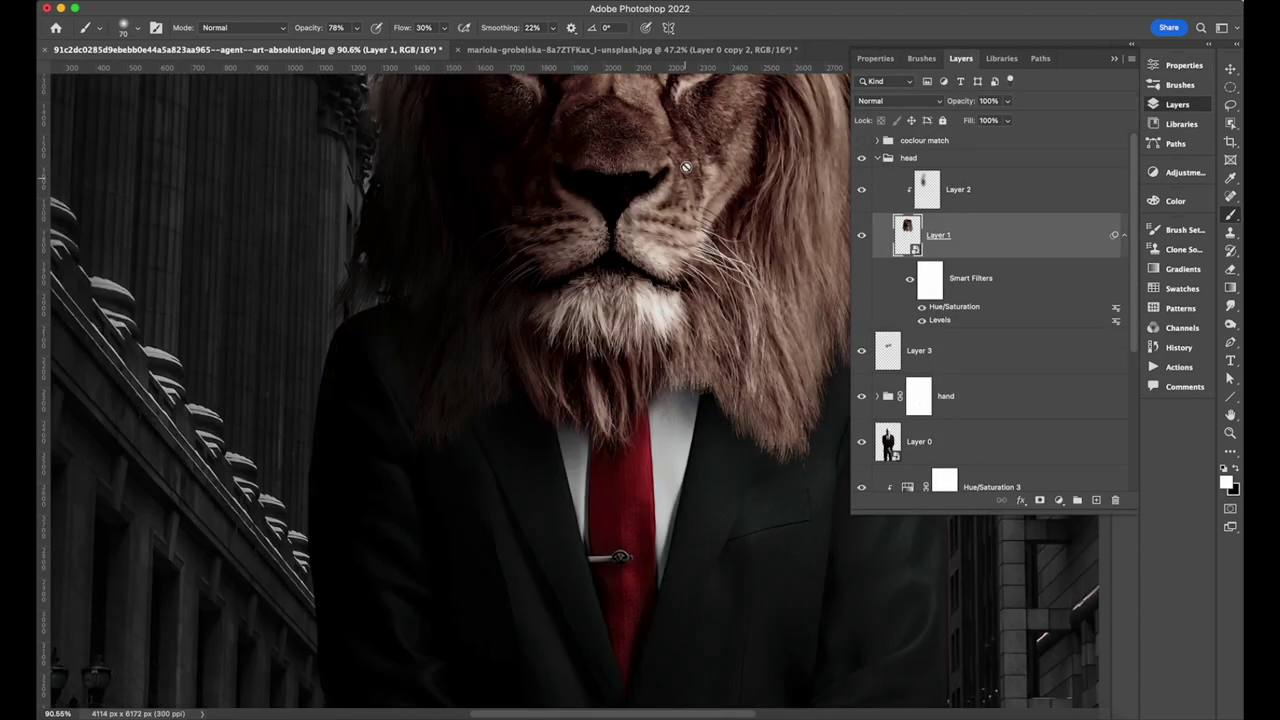
scroll(670, 188, "down", 3)
scroll(601, 172, "up", 5)
key("bracketright")
key("bracketright")
key("bracketright")
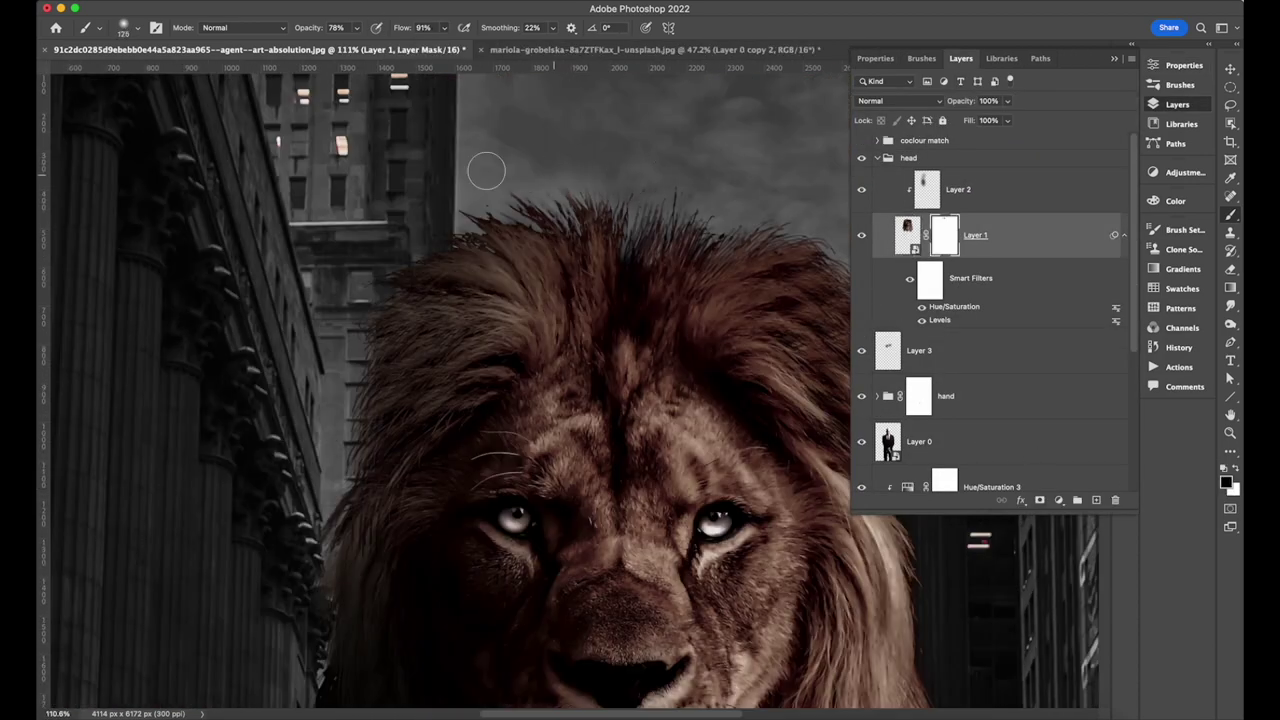
Step: Clone mane hair onto a new clipped Lighter Color layer and mask the head group to its outline
key("ctrl+shift+alt+n")
key("s")
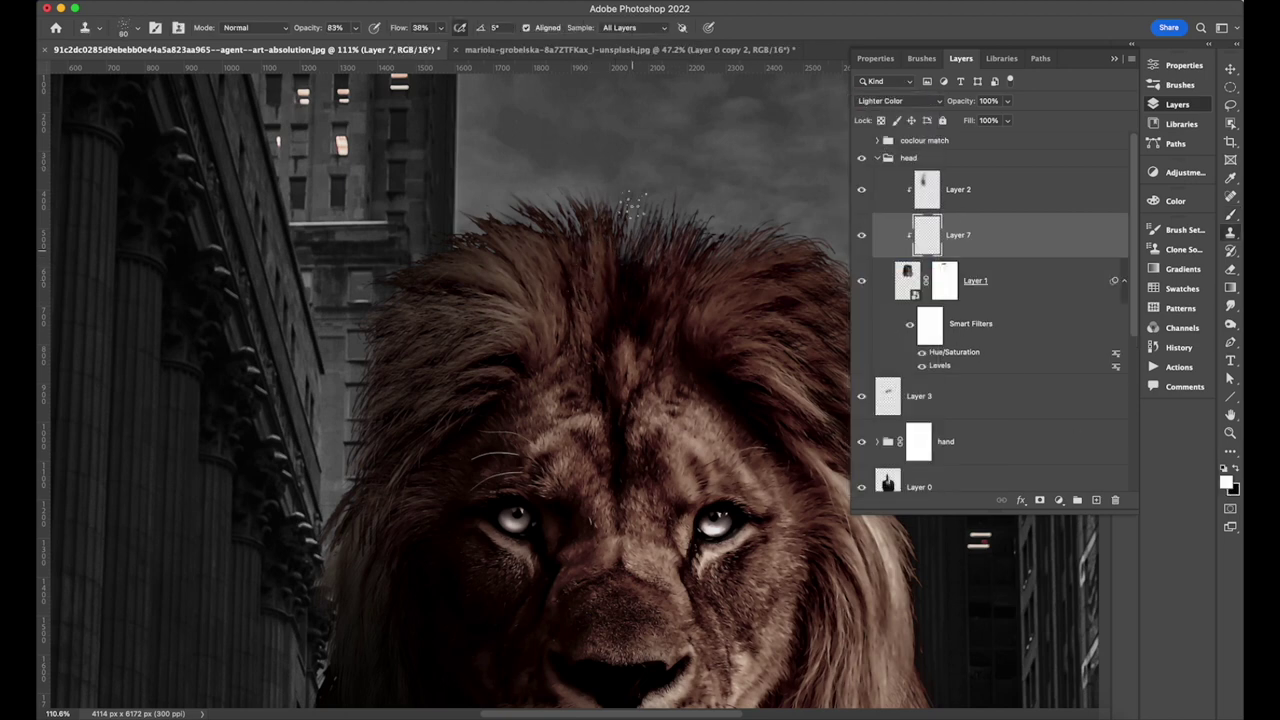
key("F5")
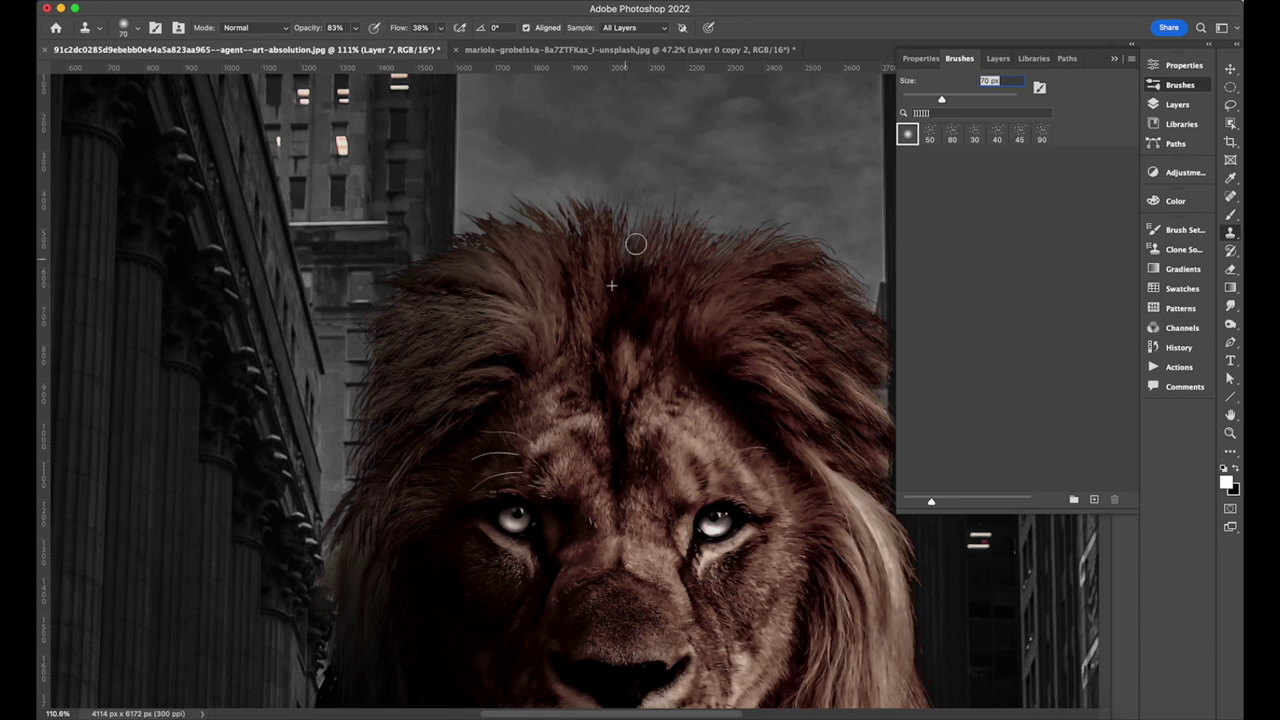
key("F5")
key("F7")
key("b")
key("alt+bracketleft")
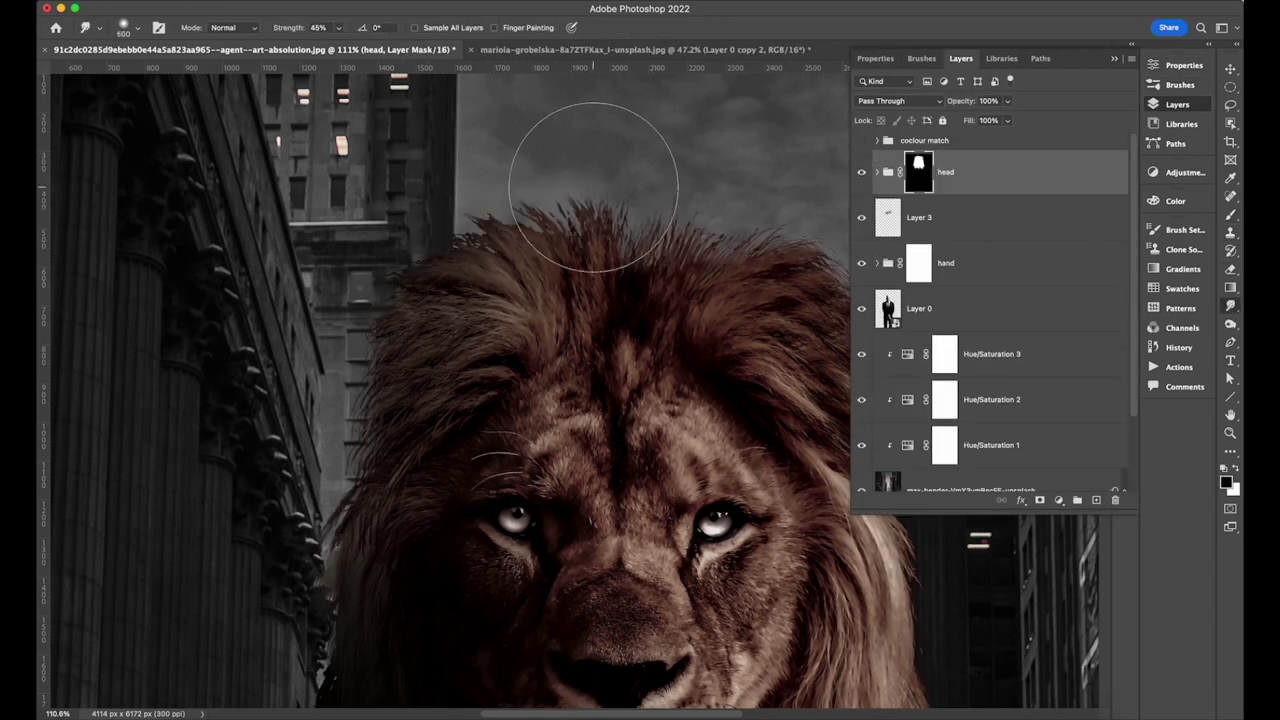
scroll(714, 284, "right", 3)
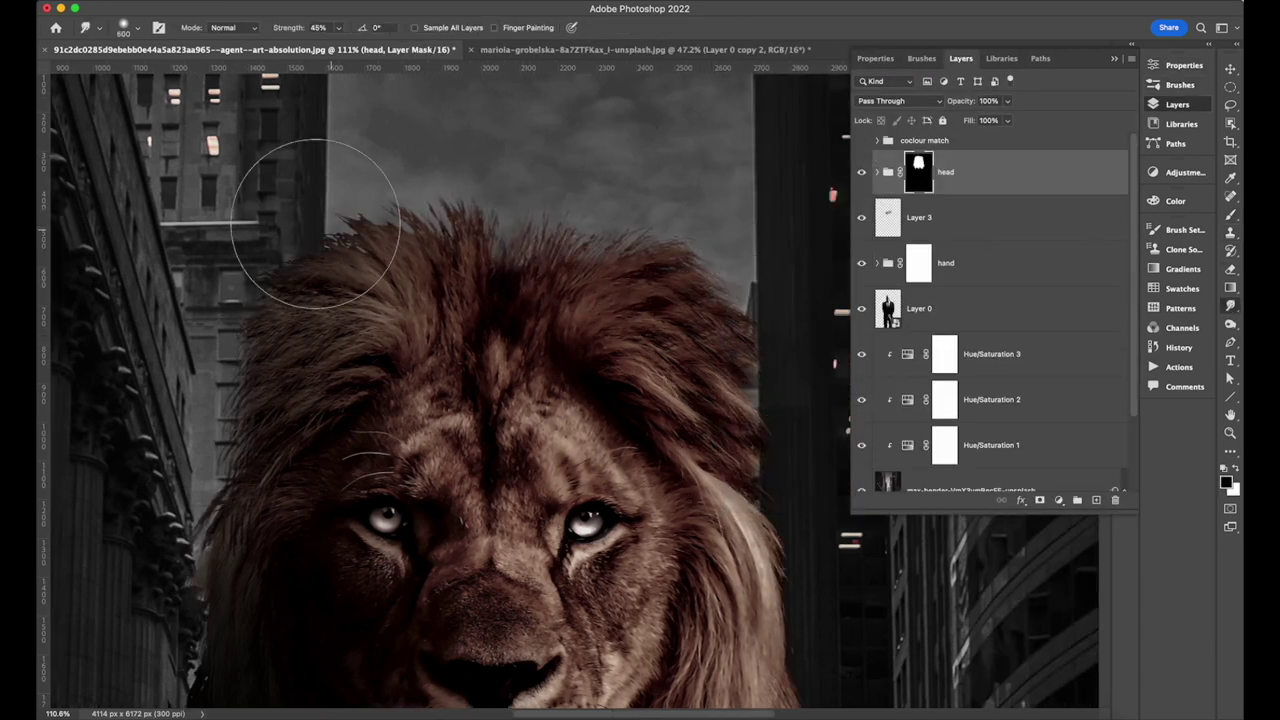
Step: Group the head, Layer 3, hand and Layer 0 layers as 'agent 47'
scroll(335, 235, "down", 5)
scroll(200, 394, "down", 3)
scroll(443, 300, "down", 1)
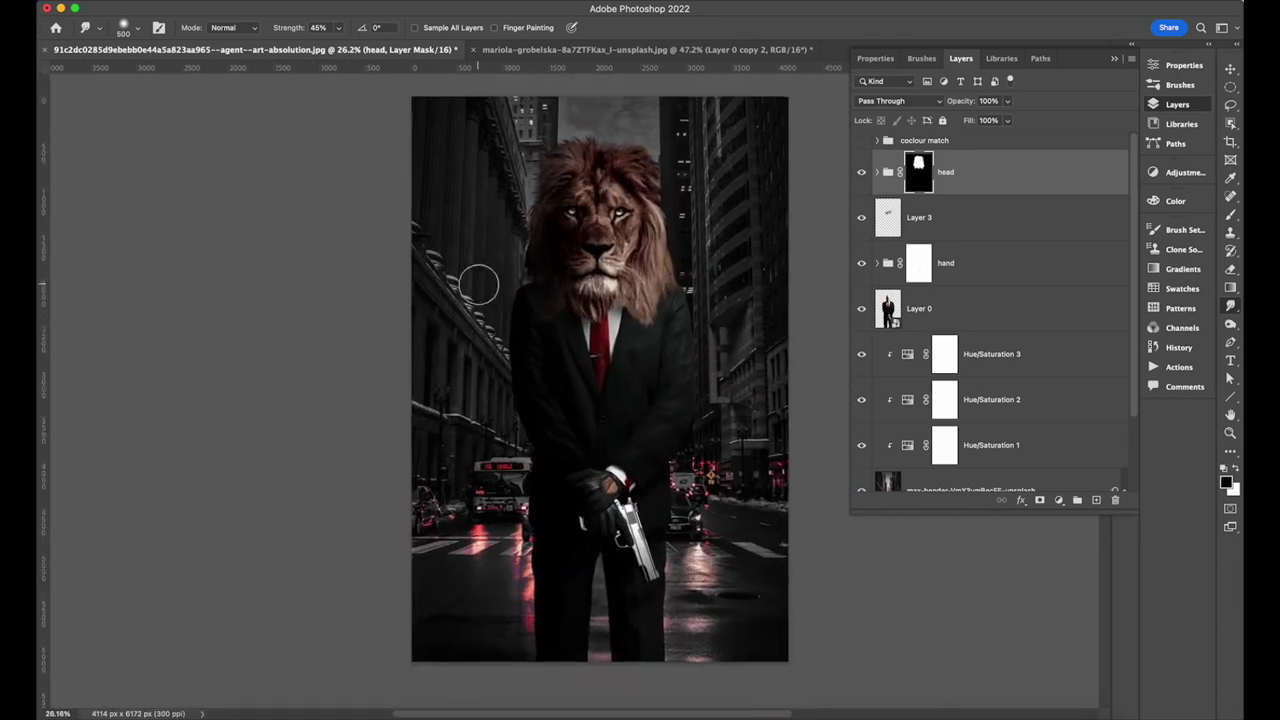
left_click(960, 308, "shift")
key("ctrl+g")
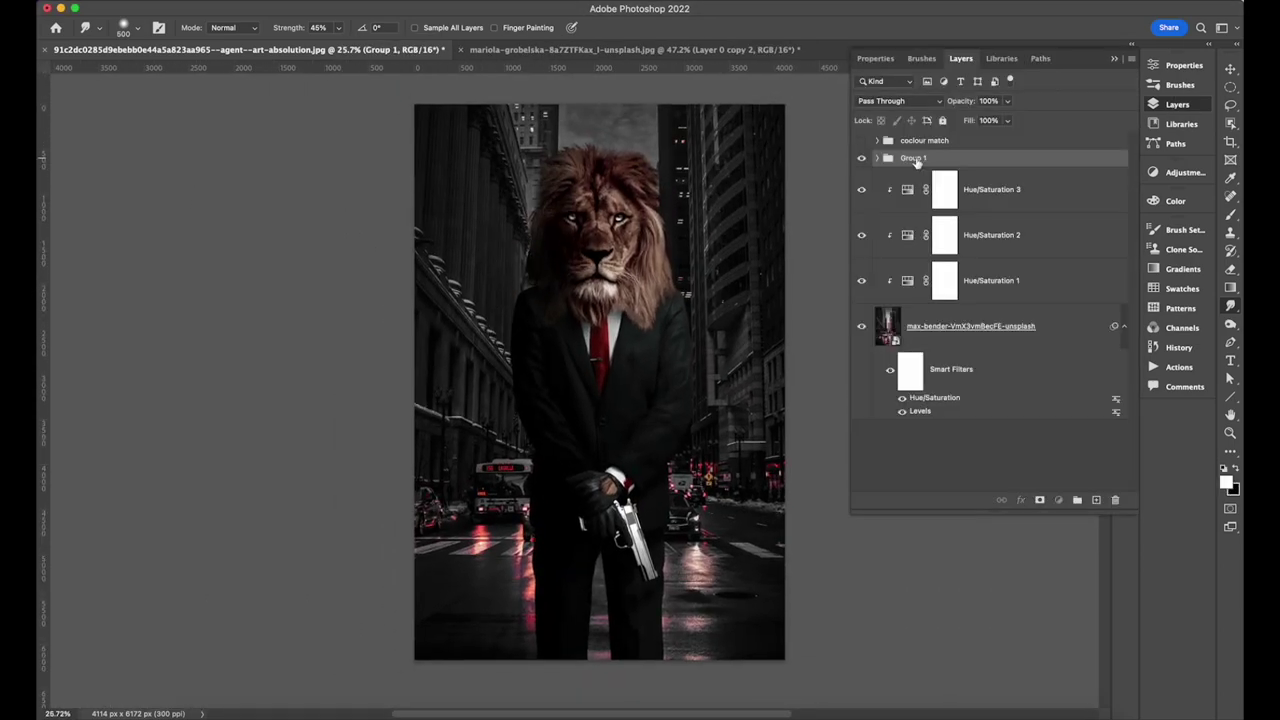
type("agent 47")
Step: Add Layer 8 above the group with its blending set to Screen
left_click(1096, 500)
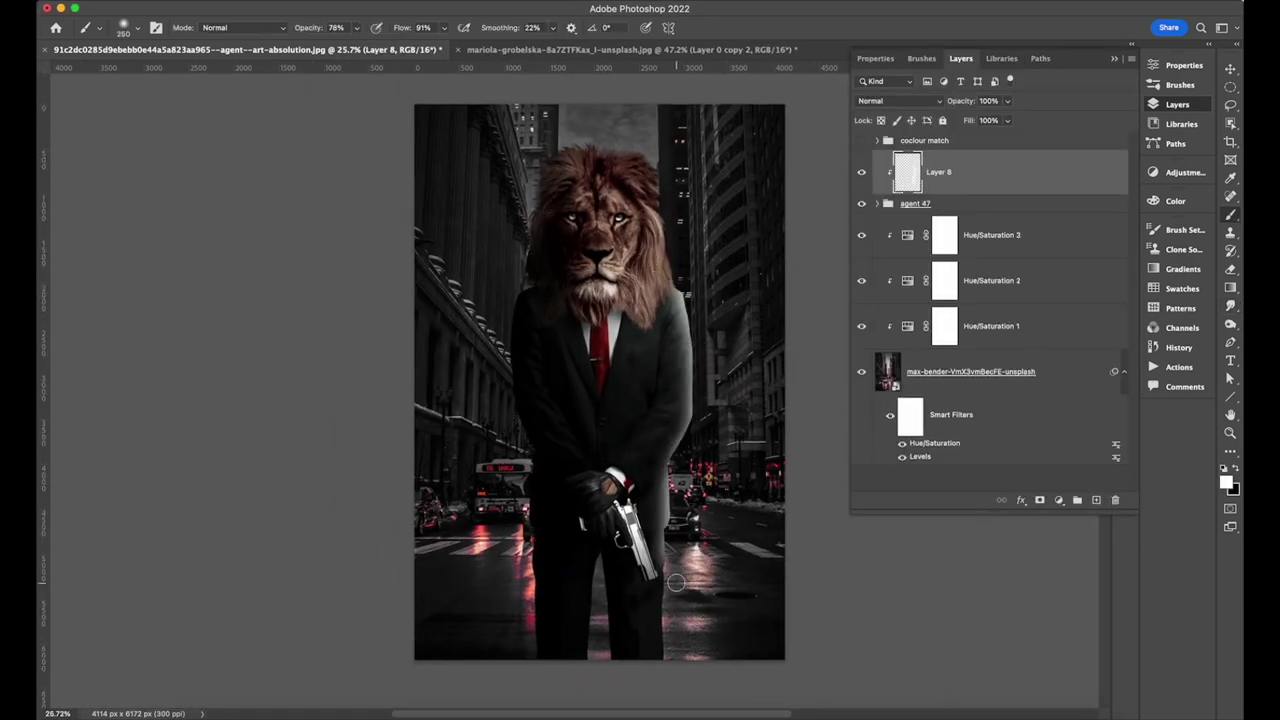
double_click(1039, 165)
key("Return")
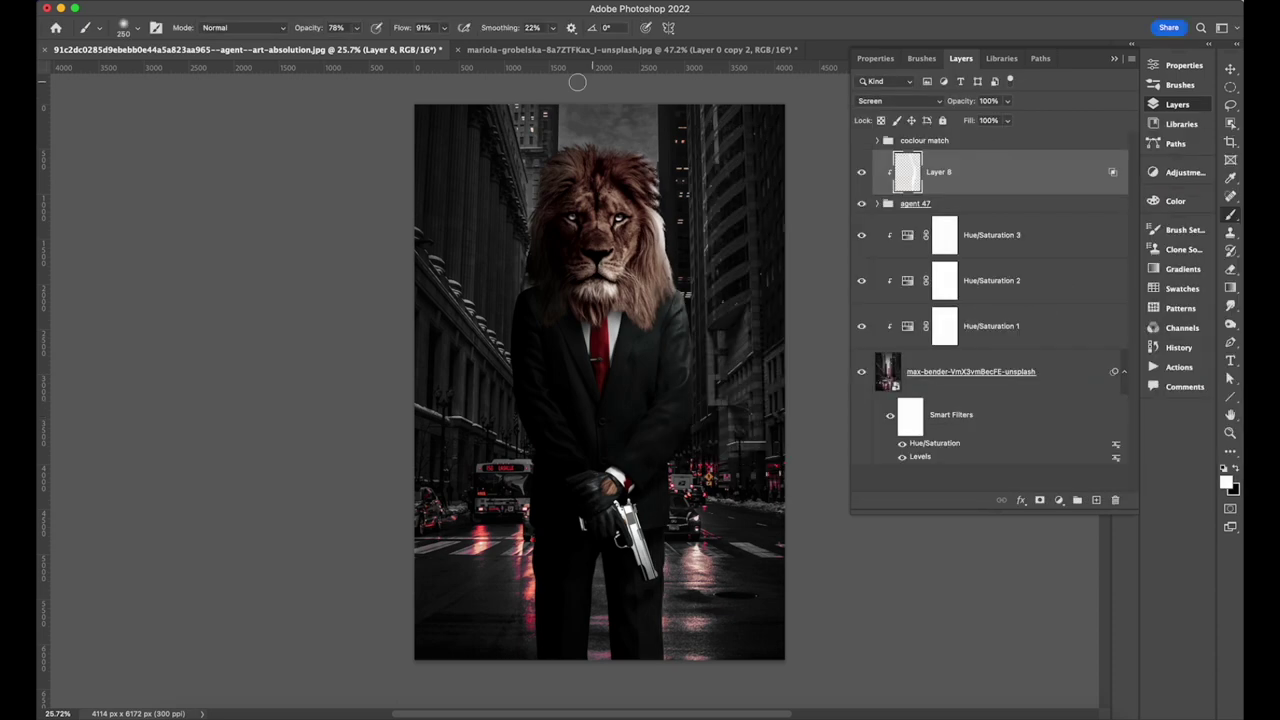
Step: Fill a new rain layer with black and apply Add Noise
key("alt+bracketright")
key("ctrl+shift+alt+n")
key("ctrl+BackSpace")
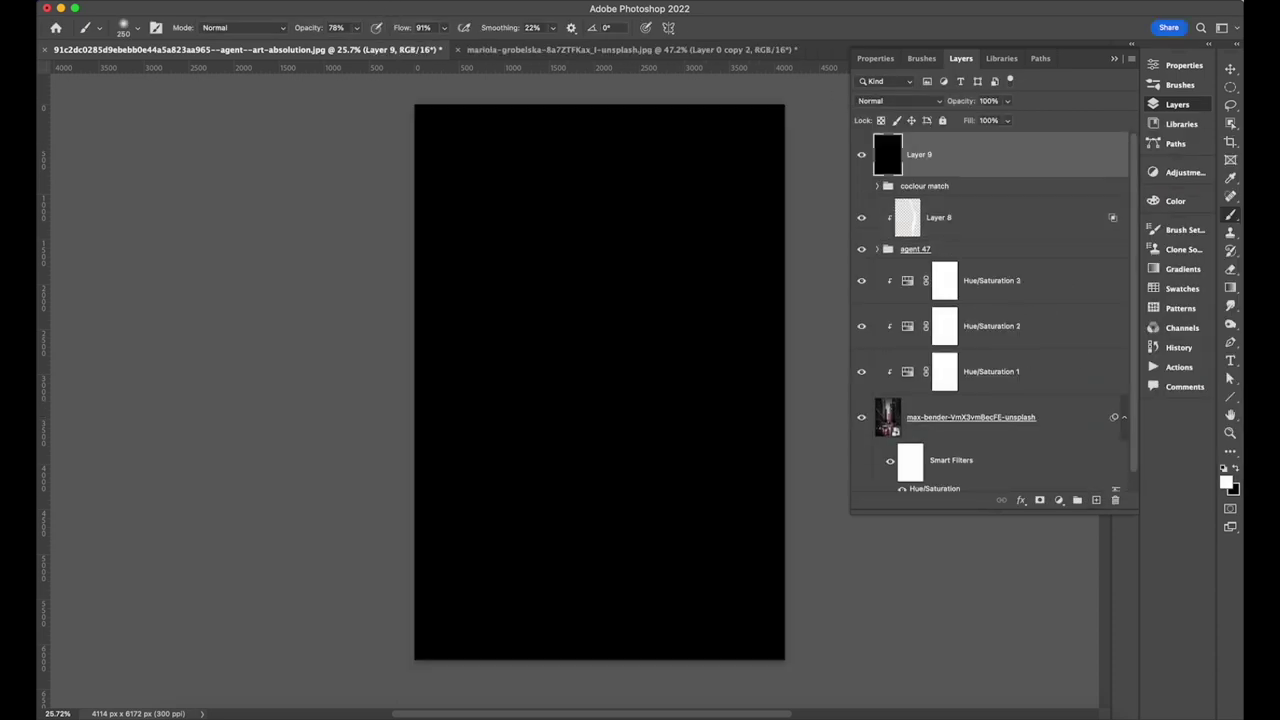
left_click(385, 8)
left_click(590, 234)
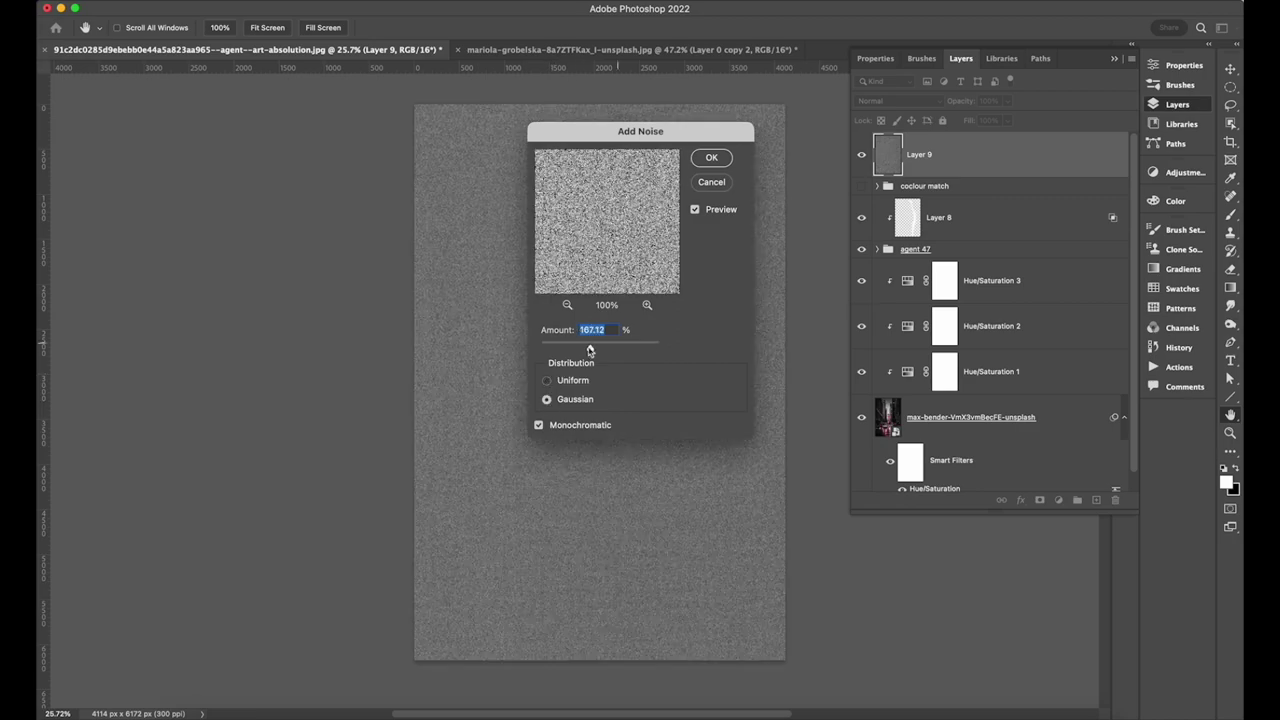
key("Return")
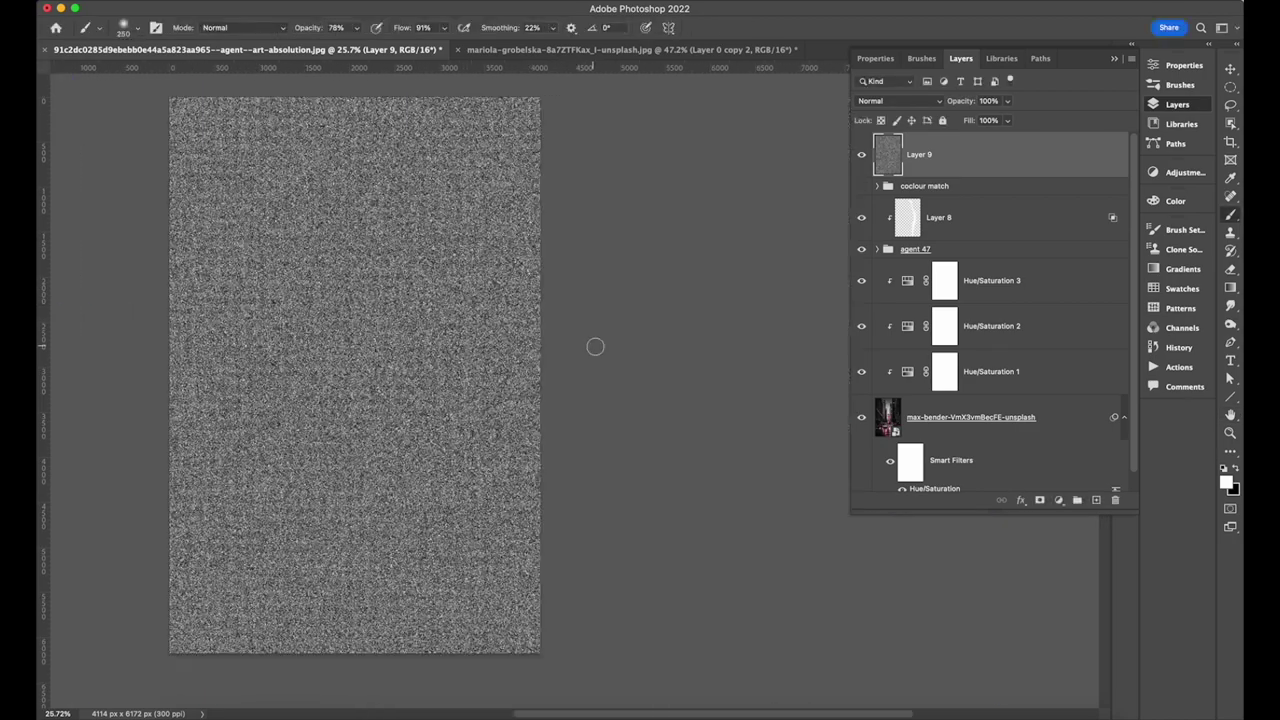
Step: Sharpen the noise layer with Unsharp Mask
left_click(385, 8)
left_click(600, 330)
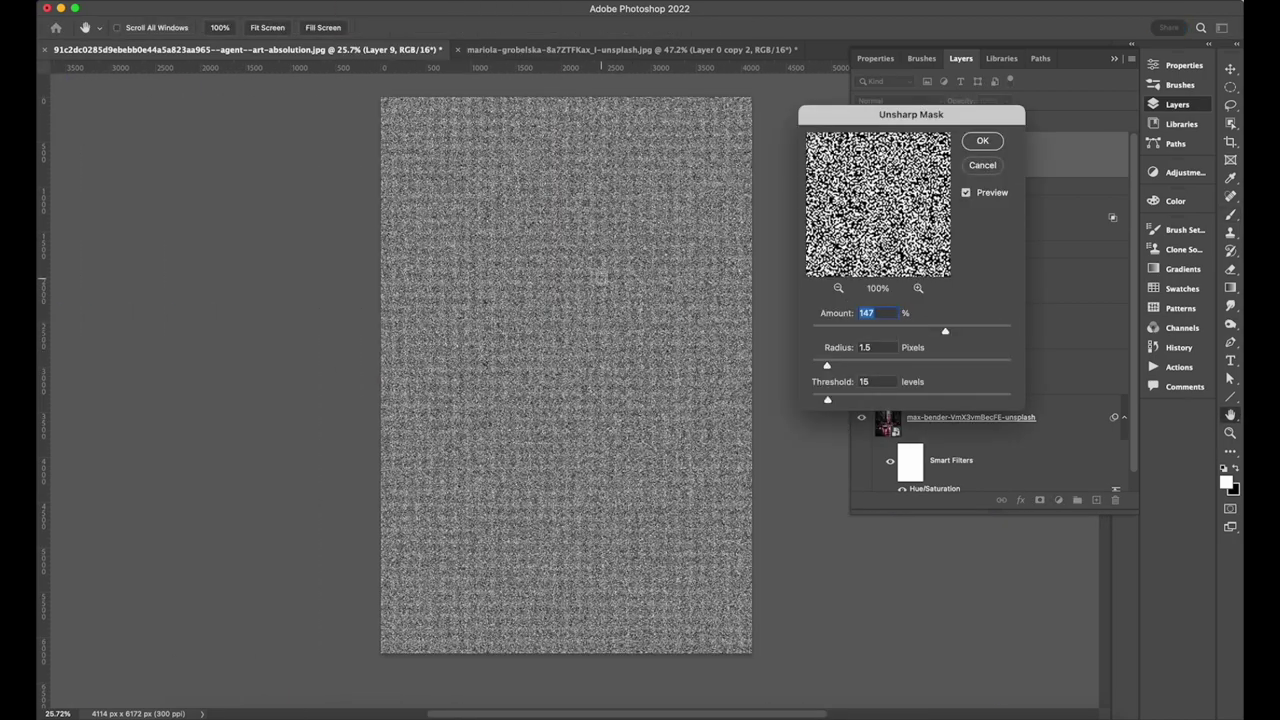
key("Return")
right_click(973, 415)
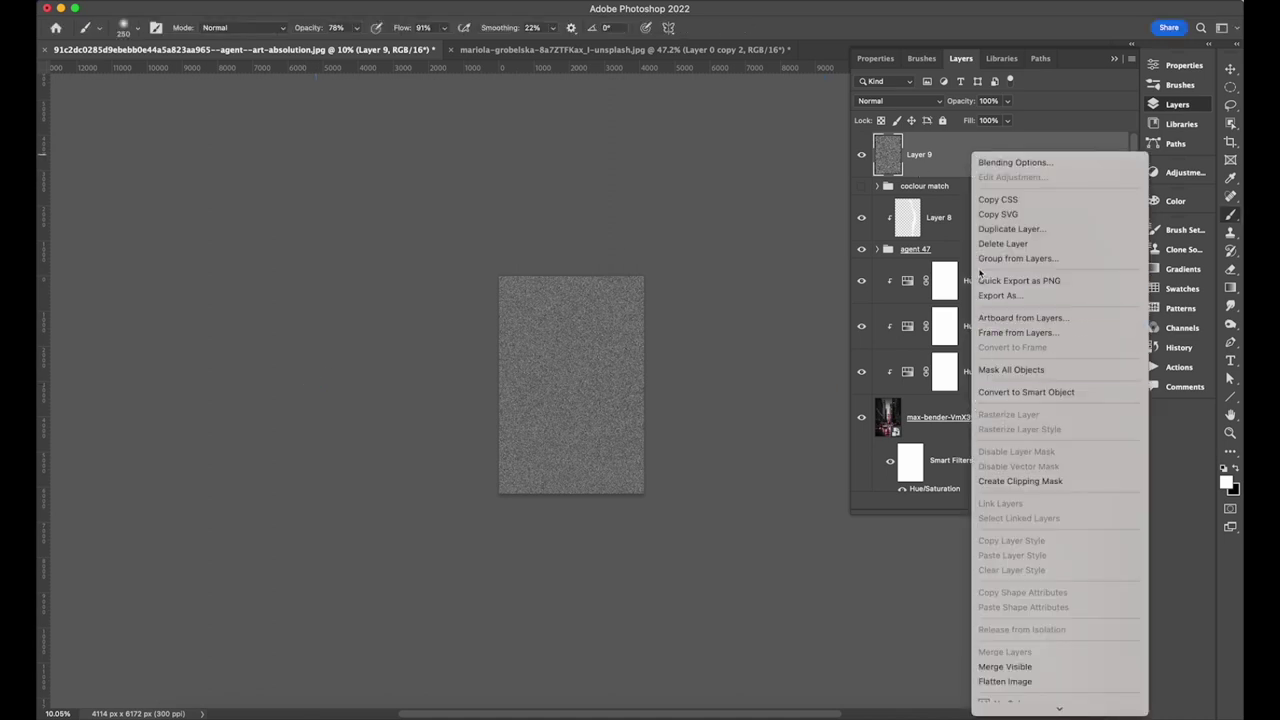
key("Escape")
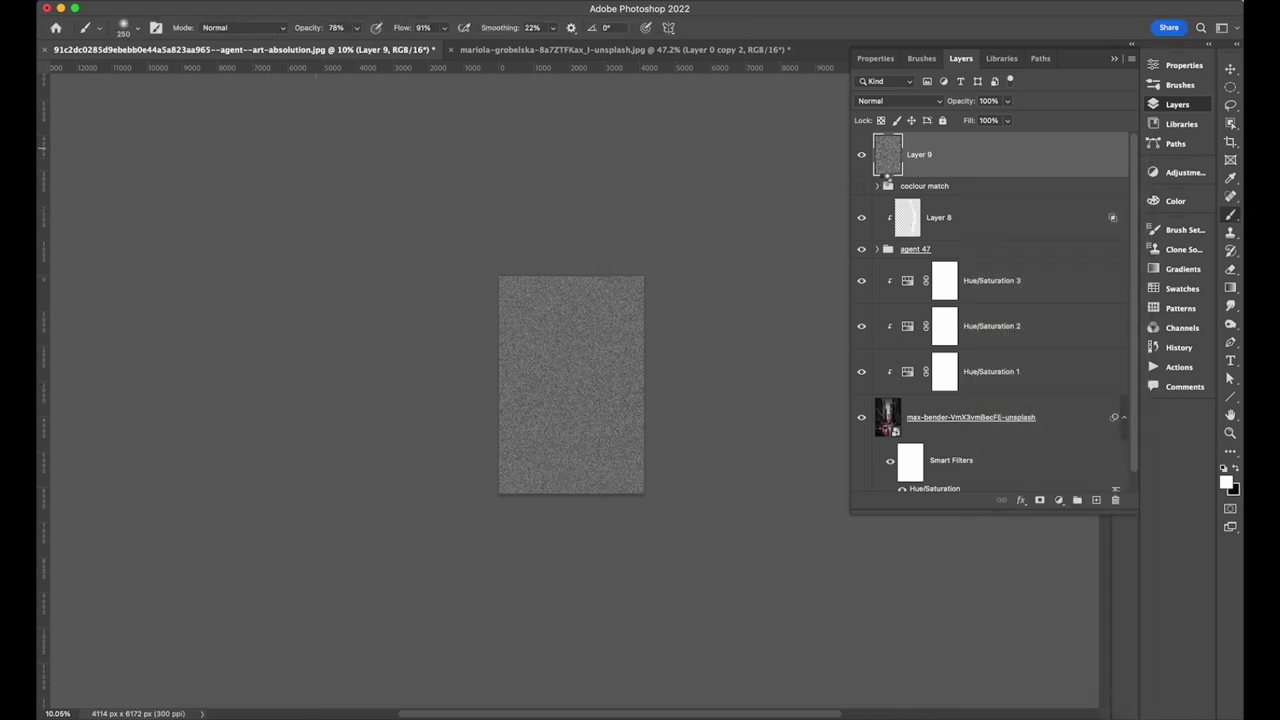
Step: Fit the image, temporarily hide the noise layer, add then remove its mask, and reshow it
scroll(883, 178, "down", 1)
key("ctrl+0")
key("ctrl+comma")
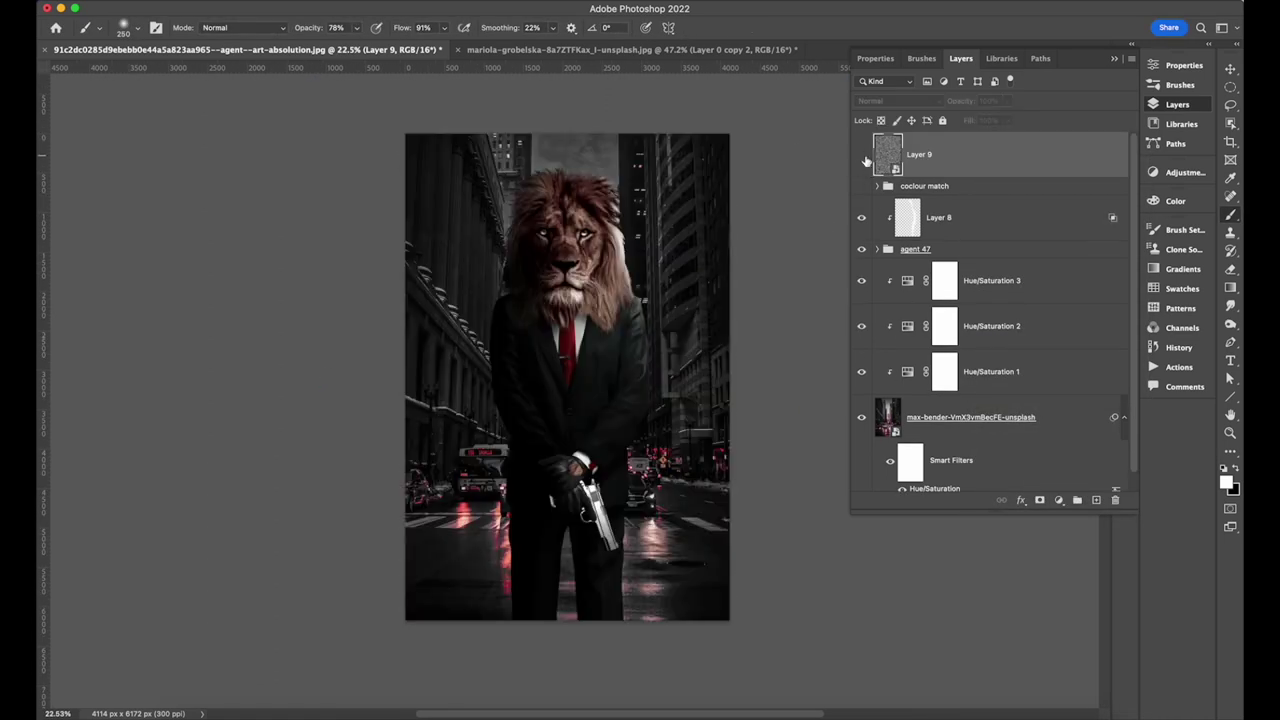
key("ctrl+shift+m")
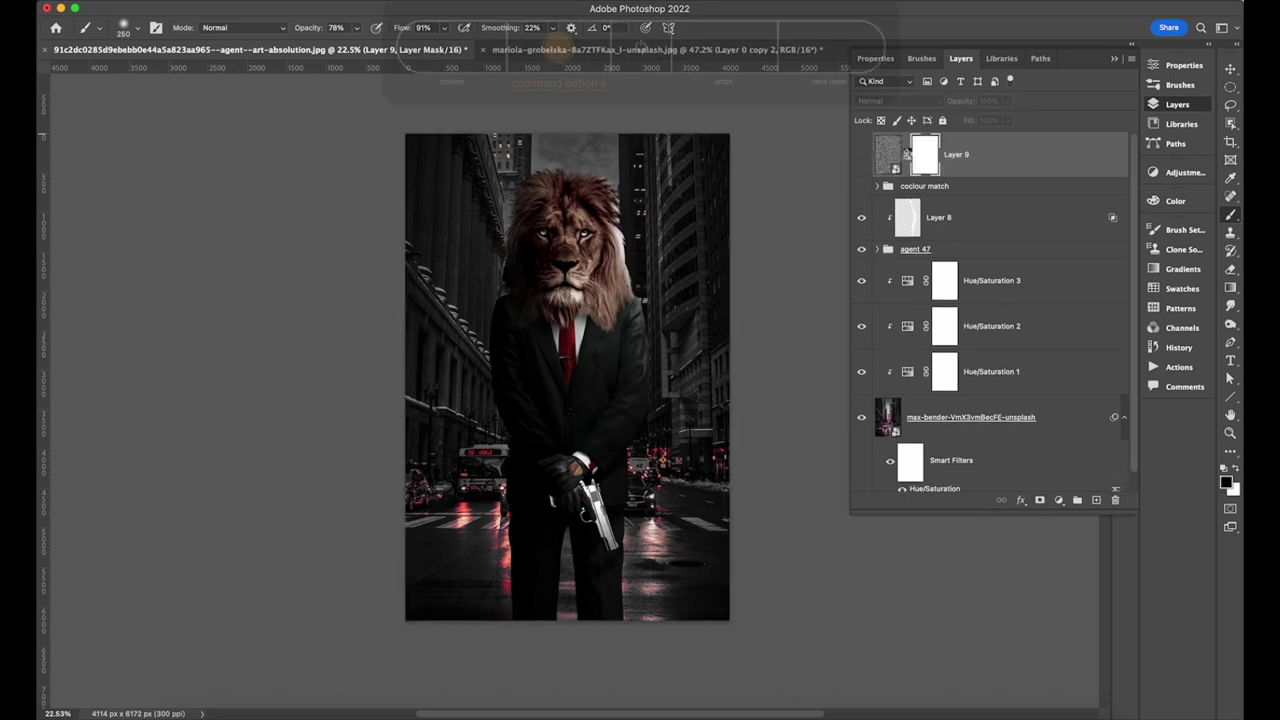
right_click(960, 150)
left_click(1040, 486)
key("ctrl+comma")
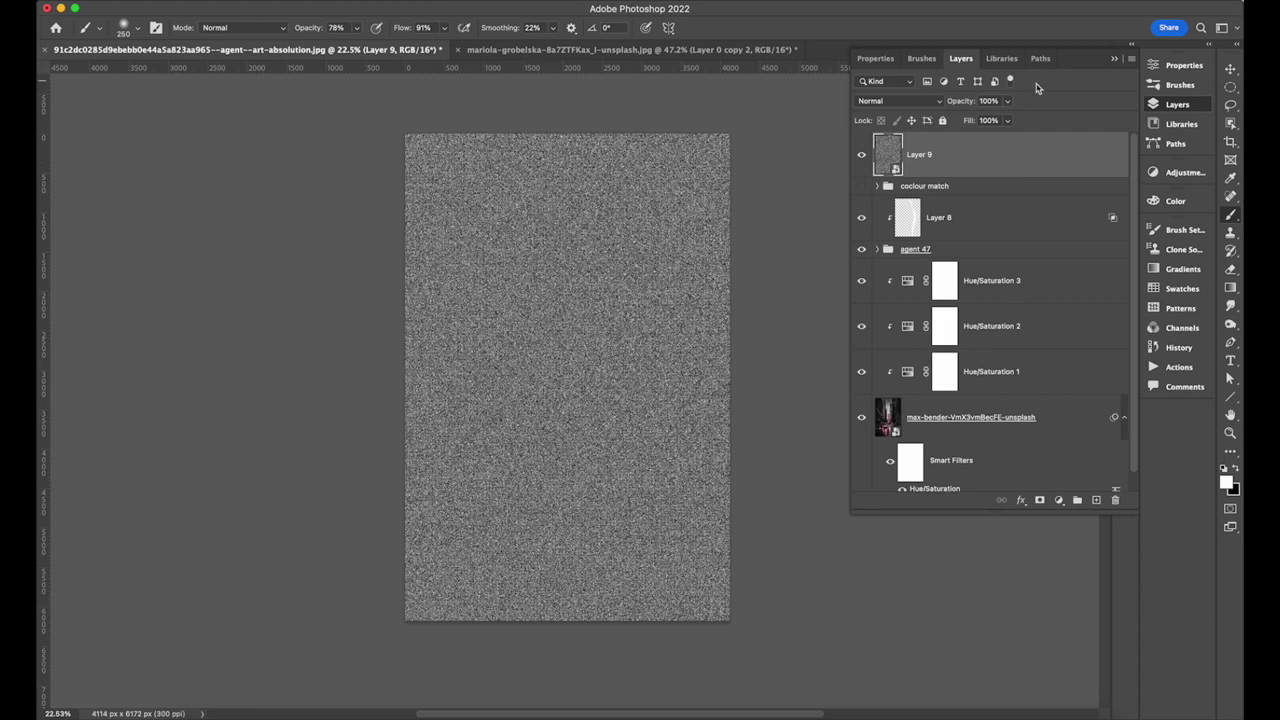
Step: Set the noise to Screen, thin it with Levels, and preview a -61°, 158-pixel Motion Blur
left_click(900, 101)
left_click(875, 217)
key("ctrl+l")
key("Return")
left_click(373, 5)
left_click(600, 262)
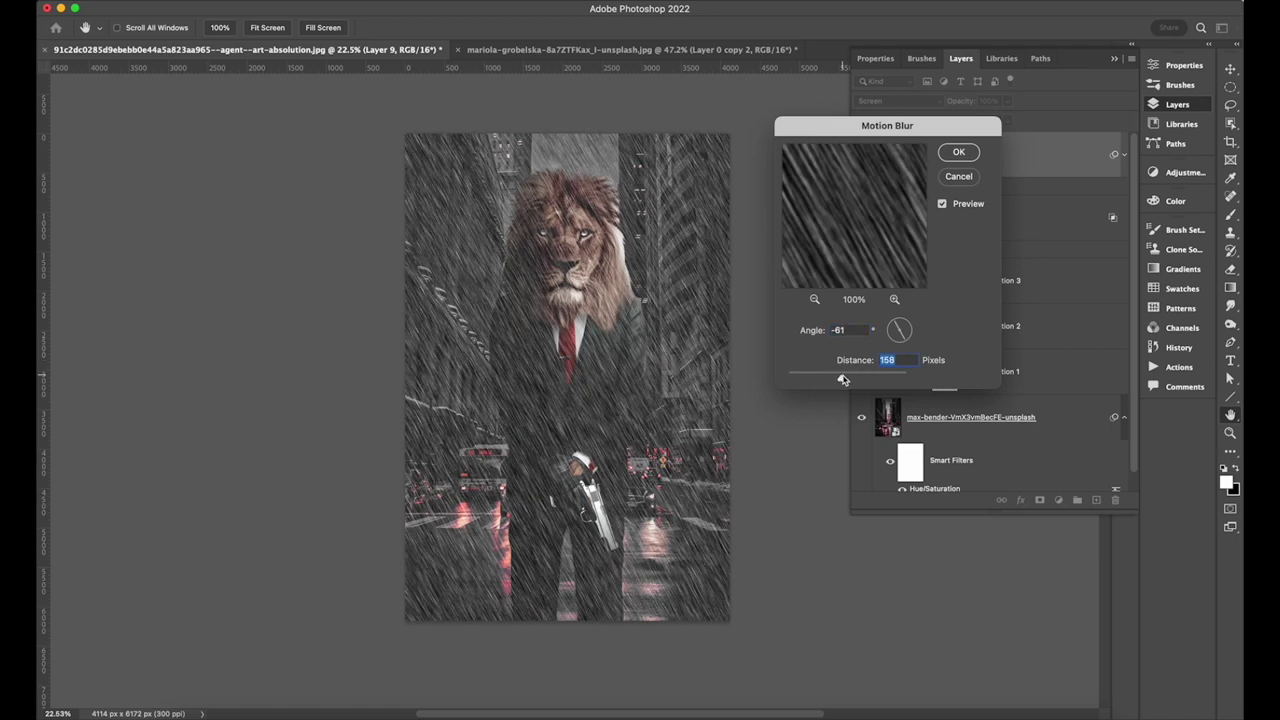
Step: Apply the motion blur as rain streaks, adjust them with Levels, and revisit Color Balance 1
key("Return")
key("ctrl+l")
key("Tab")
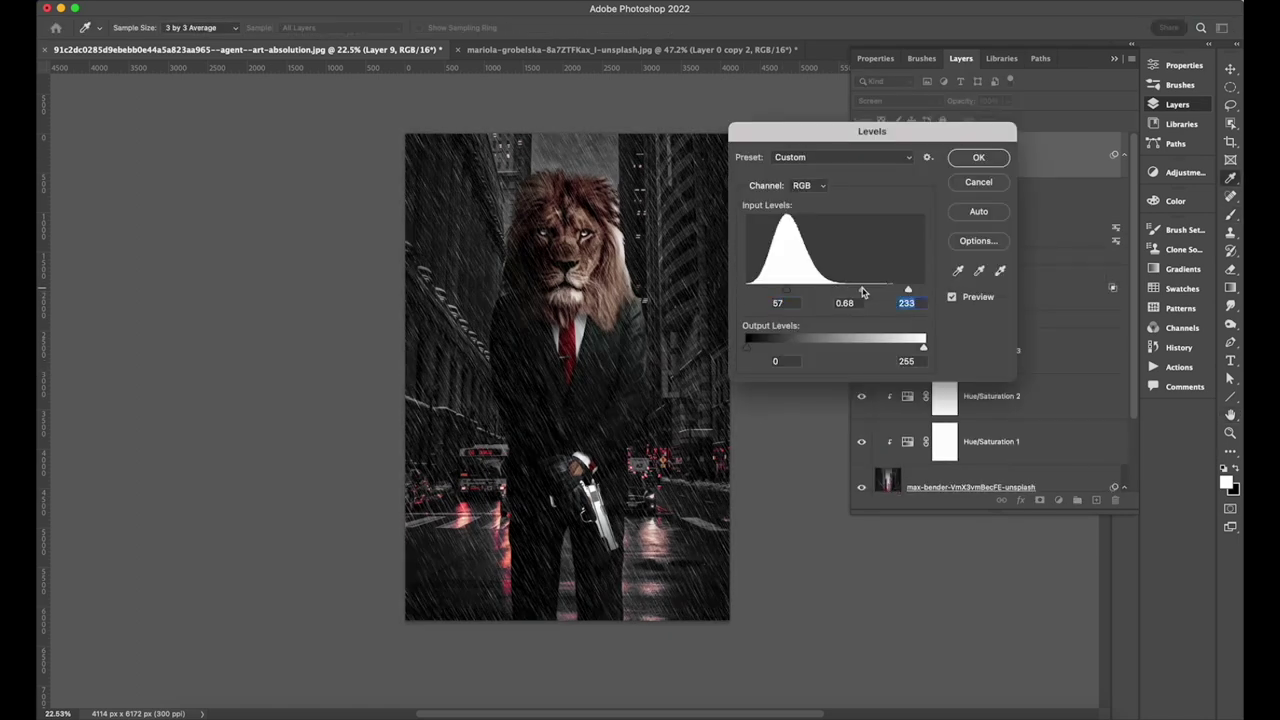
key("Return")
double_click(918, 218)
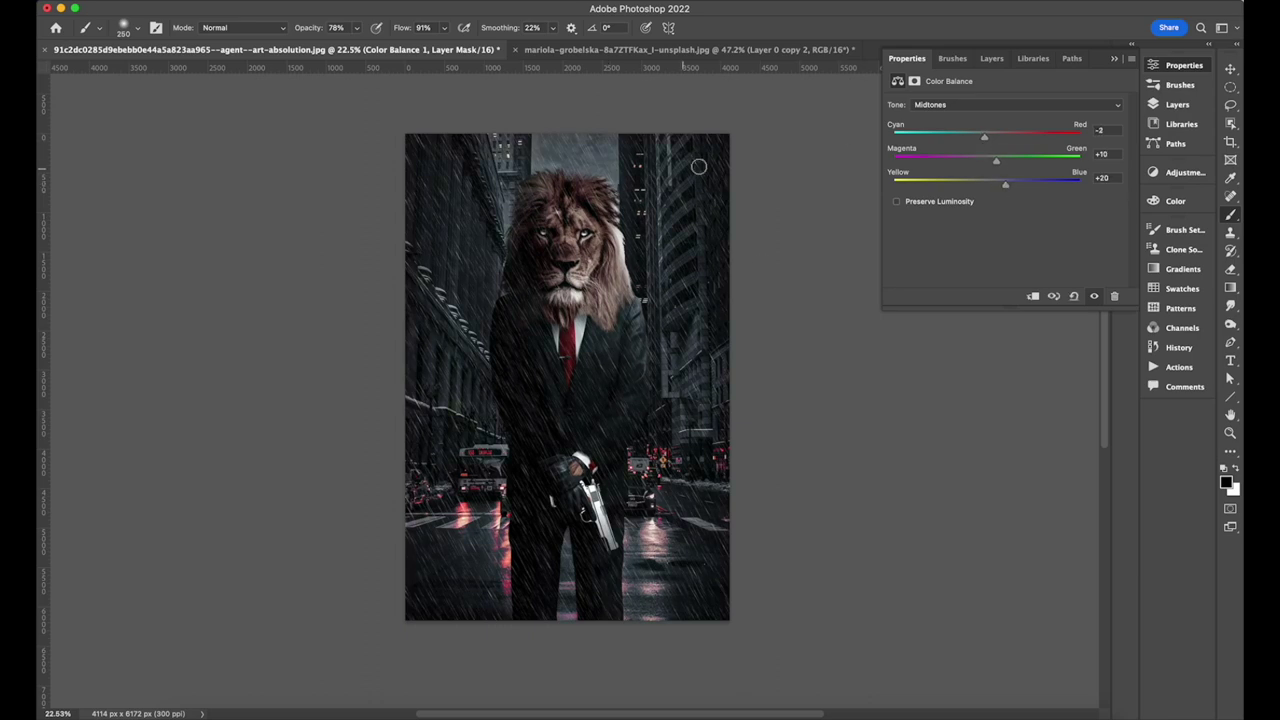
Step: Paint a red glow on the lion's right side on a new layer below Color Balance 1
left_click(991, 58)
key("ctrl+shift+alt+n")
left_click(1226, 483)
key("Return")
left_click(688, 256)
Step: Blend the red glow layer in Overlay and enlarge it across the right side
double_click(1000, 245)
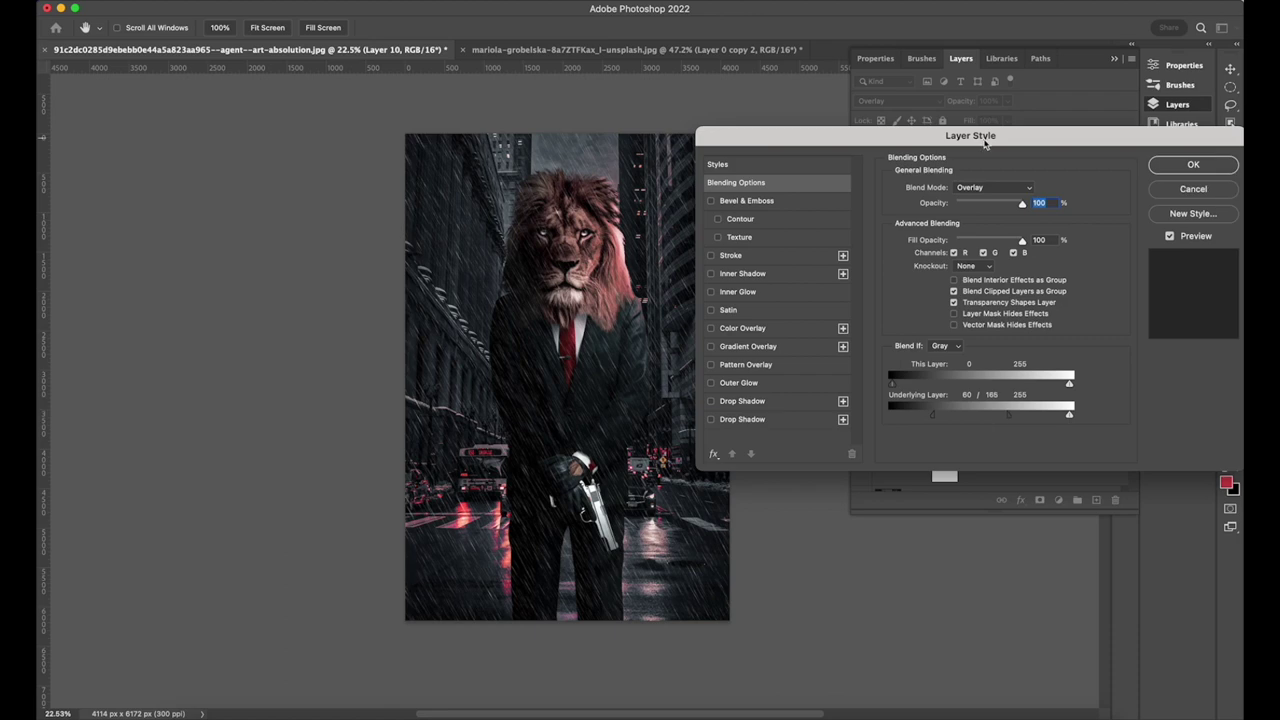
key("Return")
key("ctrl+t")
left_click_drag(606, 451, 660, 430)
key("Return")
double_click(1044, 228)
key("Return")
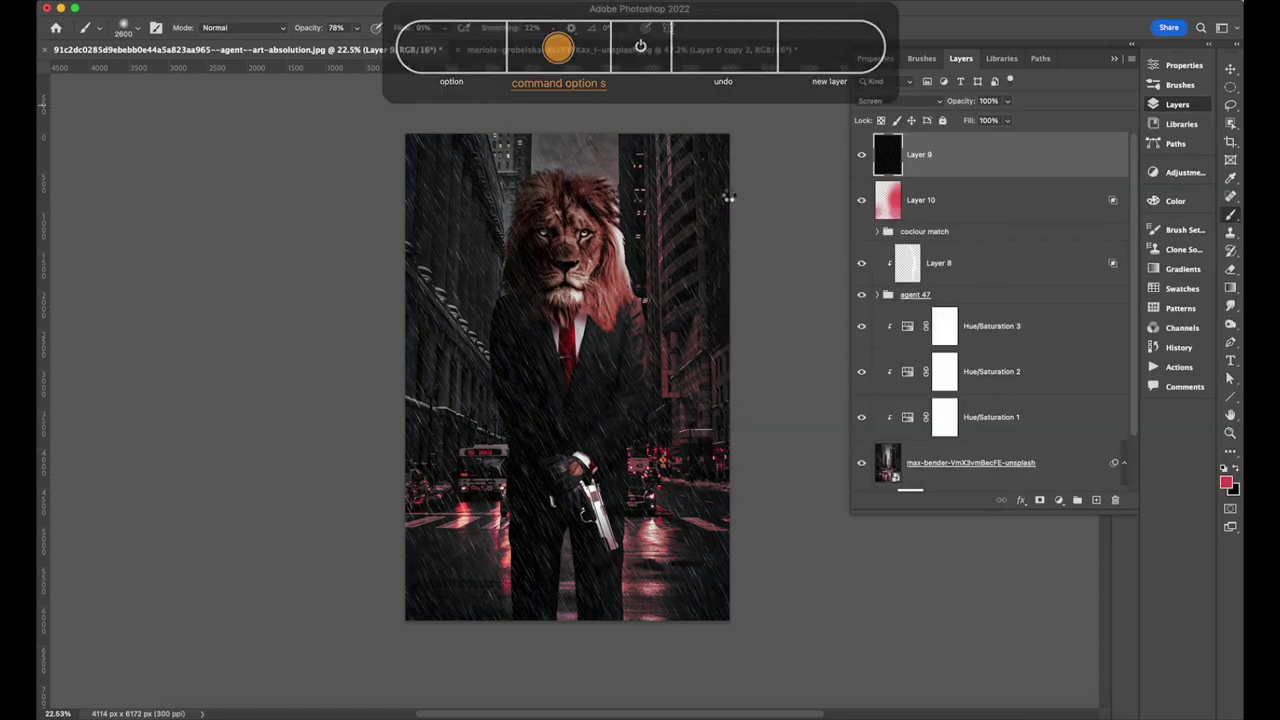
Step: Mask the rain off the lion's face and add a Color Lookup adjustment layer
left_click(1039, 500)
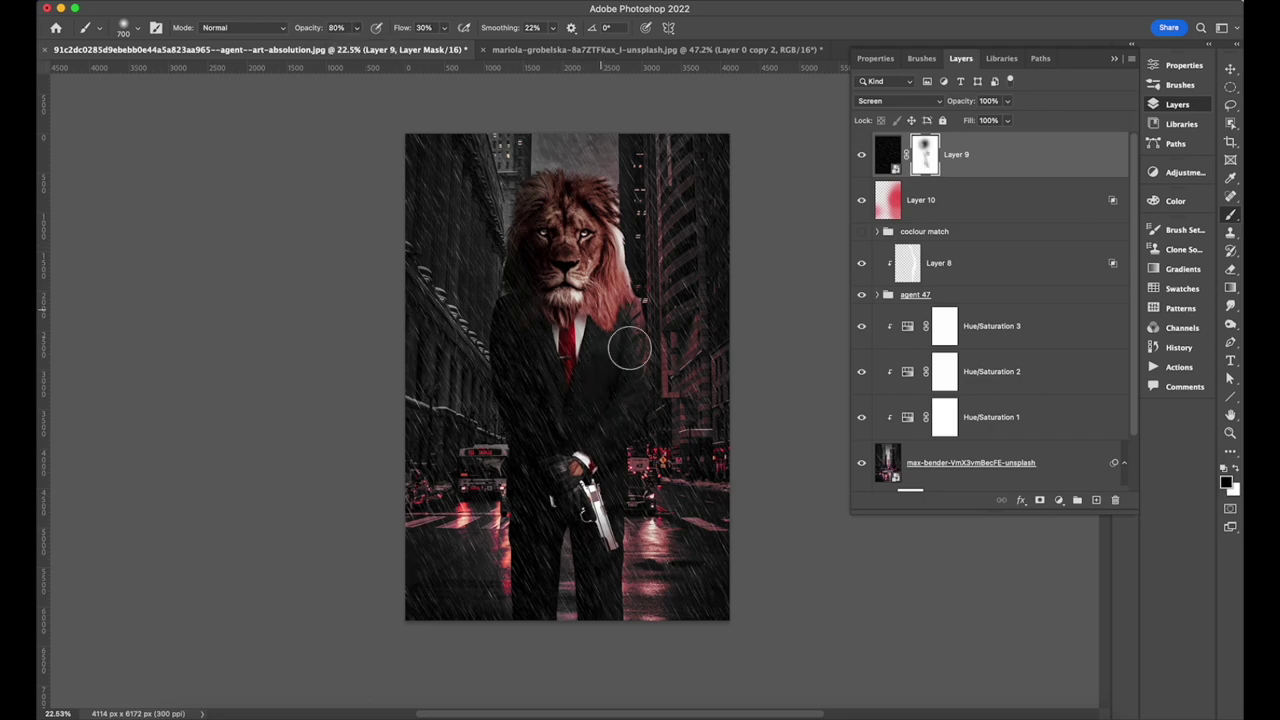
left_click(920, 200)
left_click(1007, 101)
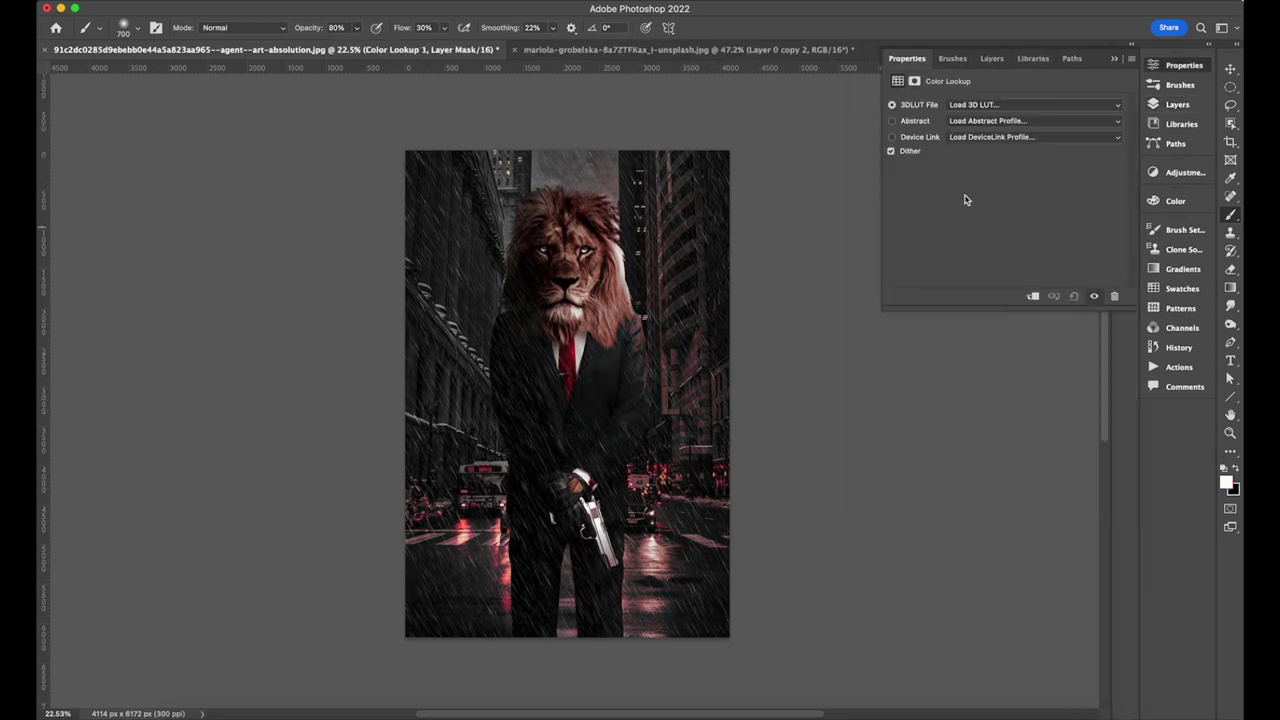
Step: Preview several 3D LUT looks on Color Lookup 1, including Crisp_Winter
left_click(1000, 106)
key("Down")
key("Return")
left_click(960, 58)
left_click(875, 58)
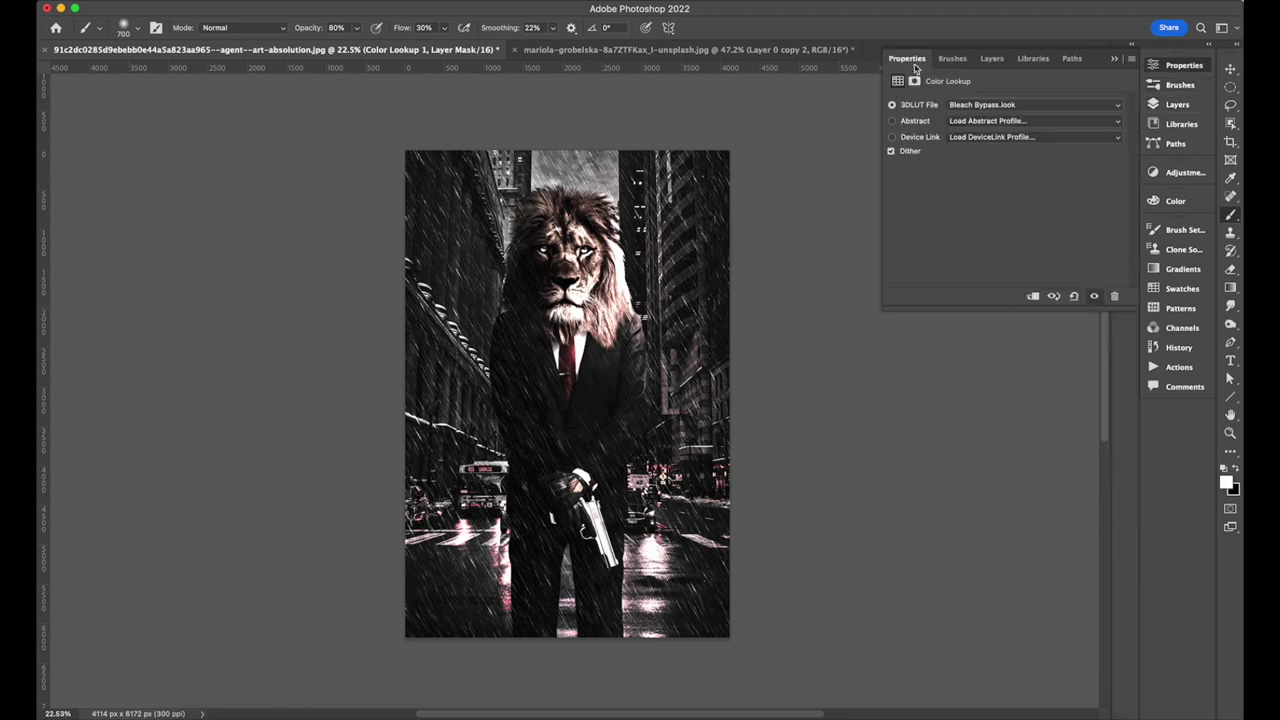
left_click(1035, 104)
left_click(1030, 104)
Step: Compare the grade against the original, settle on a final LUT, and fade it out of the darkest areas
left_click(991, 58)
left_click(861, 154)
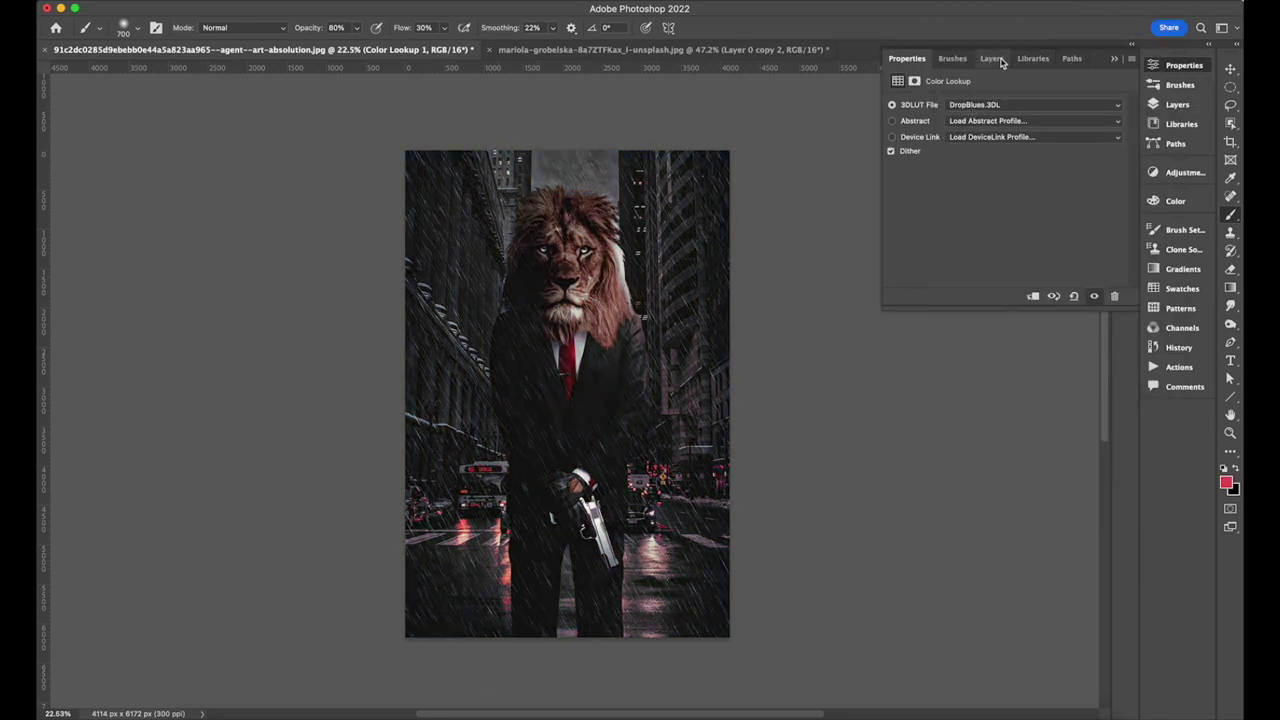
left_click(875, 58)
left_click(1040, 104)
left_click(1028, 120)
left_click(1000, 104)
left_click(985, 120)
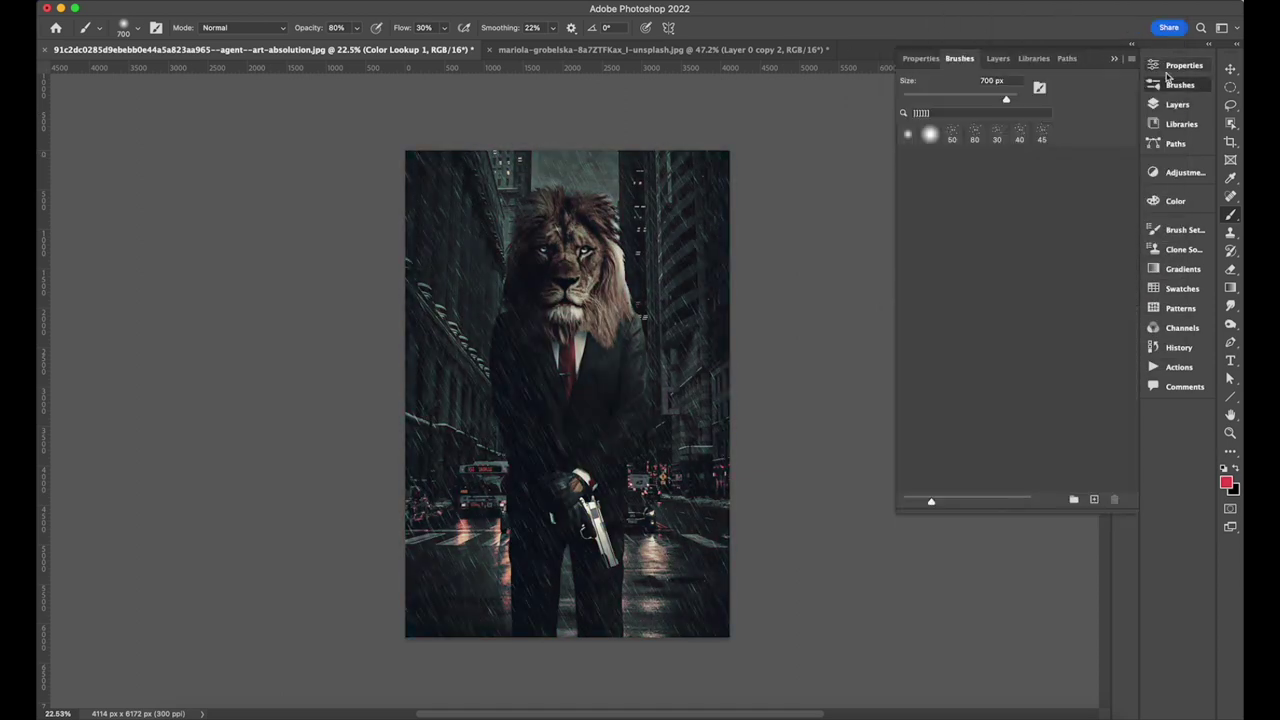
left_click_drag(945, 415, 997, 419)
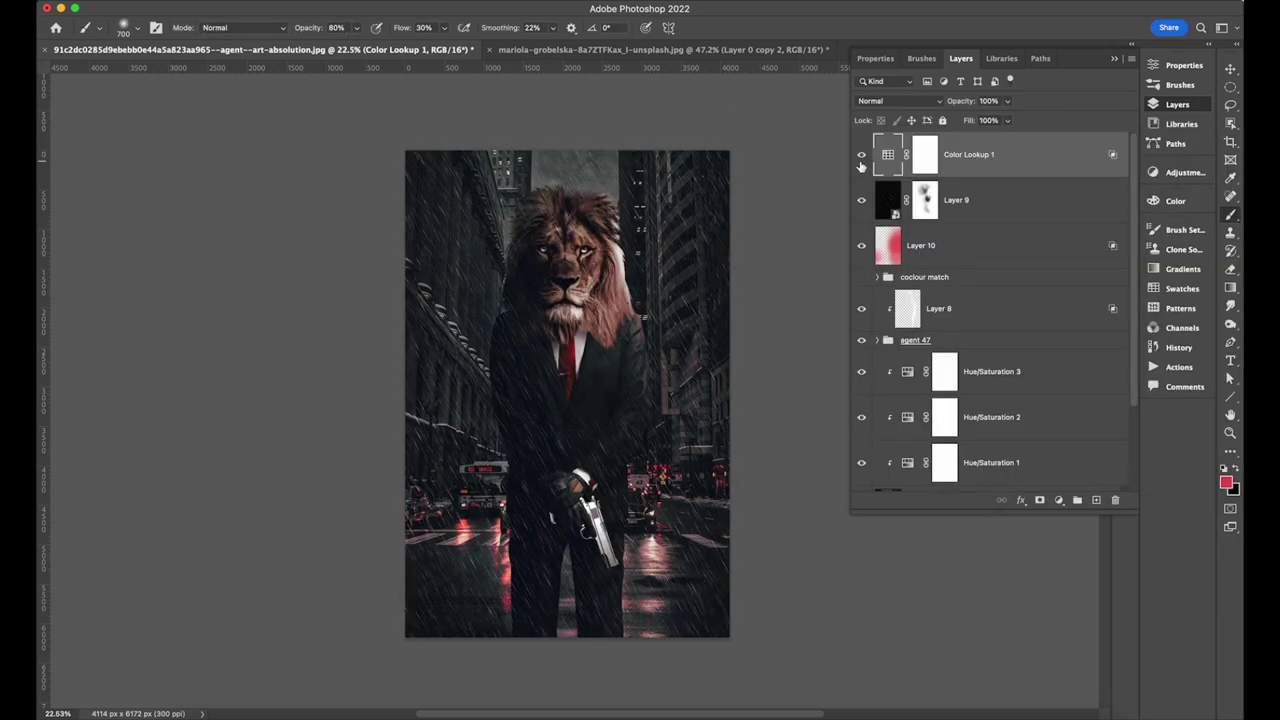
Step: Add a Selective Color adjustment that rebalances the Reds and Yellows
left_click(1059, 499)
left_click(1090, 704)
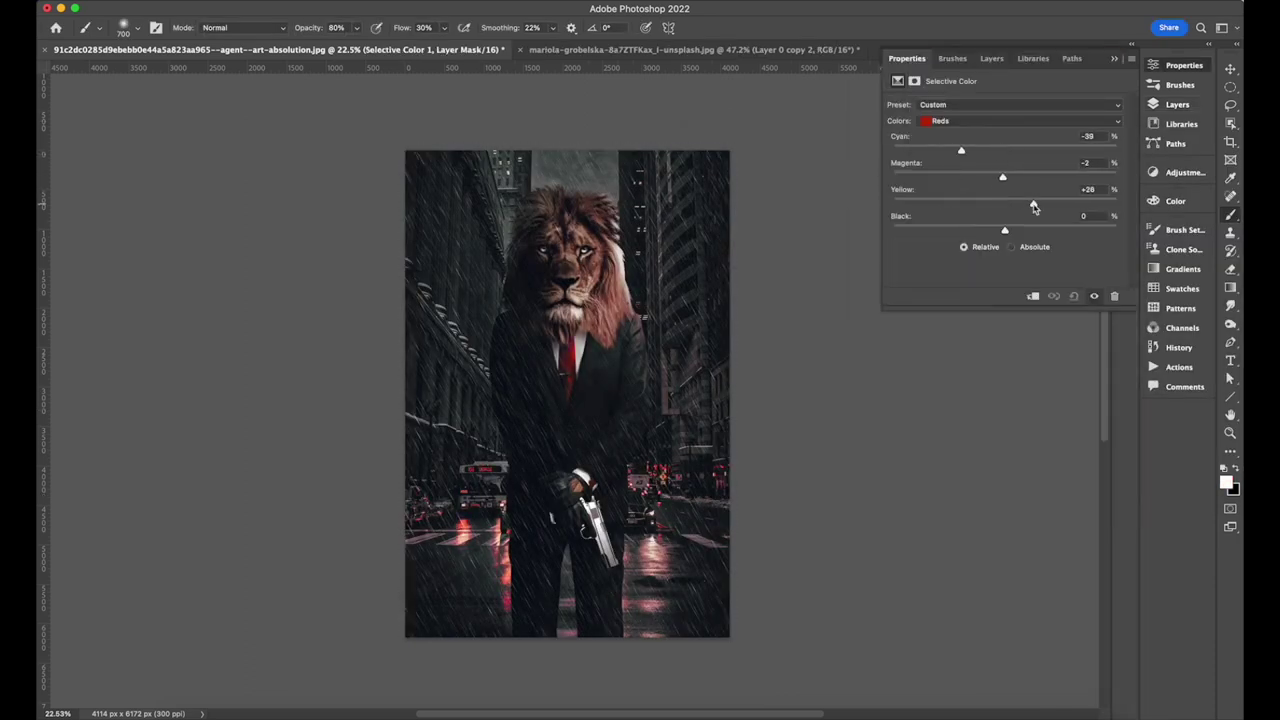
left_click(966, 120)
left_click(966, 135)
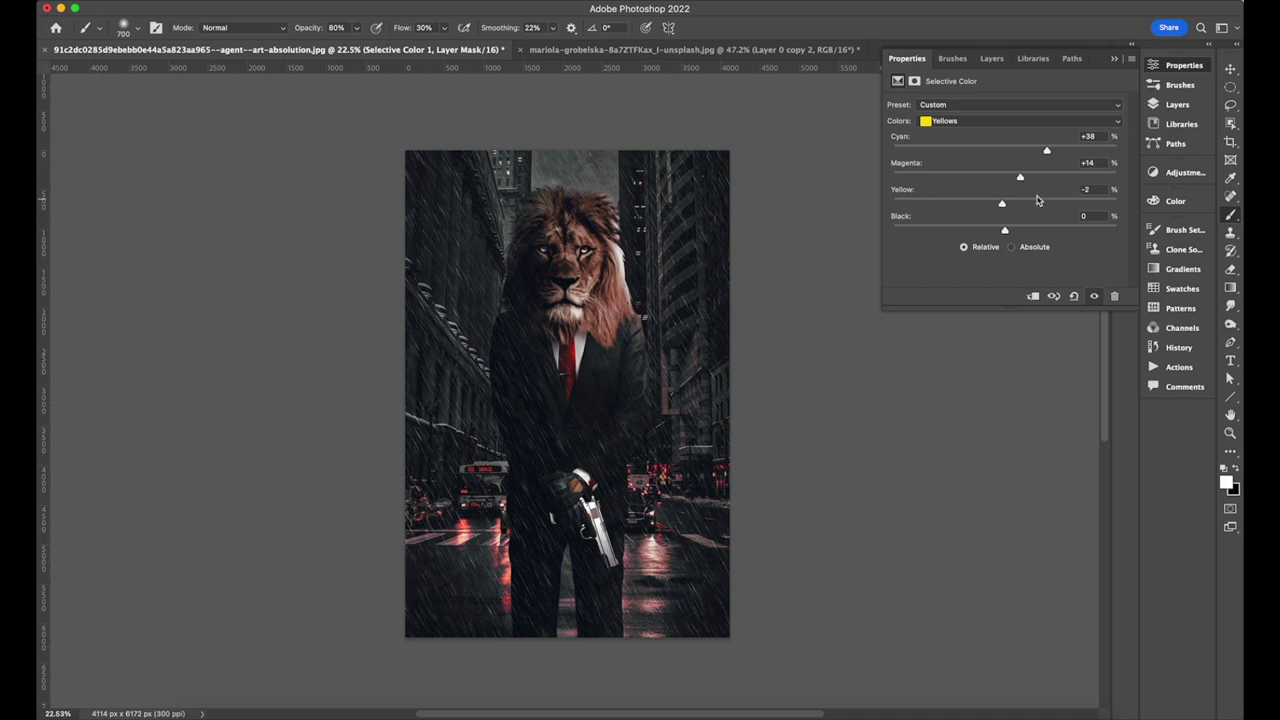
left_click(991, 58)
Step: Select the image highlights with Color Range and tune the highlight range
left_click(310, 0)
left_click(330, 129)
left_click(950, 278)
left_click(900, 397)
left_click_drag(970, 382, 983, 385)
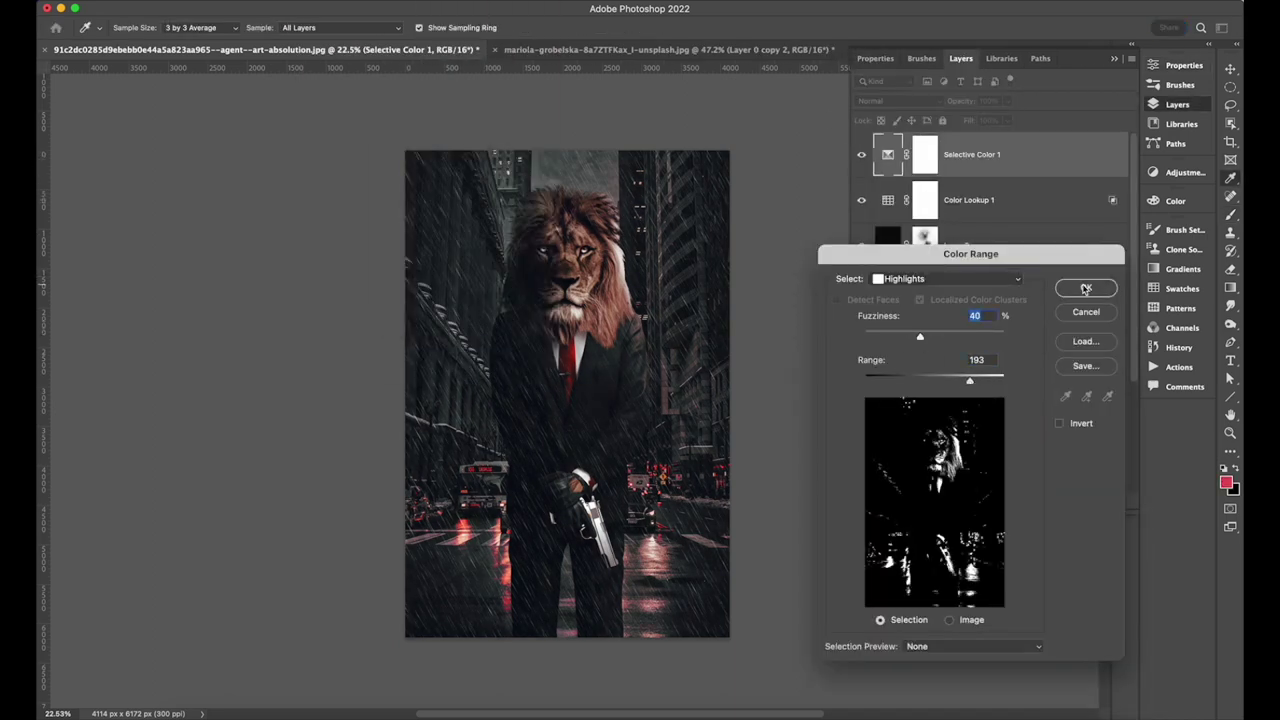
Step: Copy the selected highlights to a new layer and apply a Gaussian Blur of radius 64.8
left_click(1086, 289)
key("ctrl+shift+alt+n")
scroll(879, 237, "down", 3)
scroll(879, 237, "up", 3)
scroll(879, 237, "up", 3)
left_click(350, 0)
left_click(600, 250)
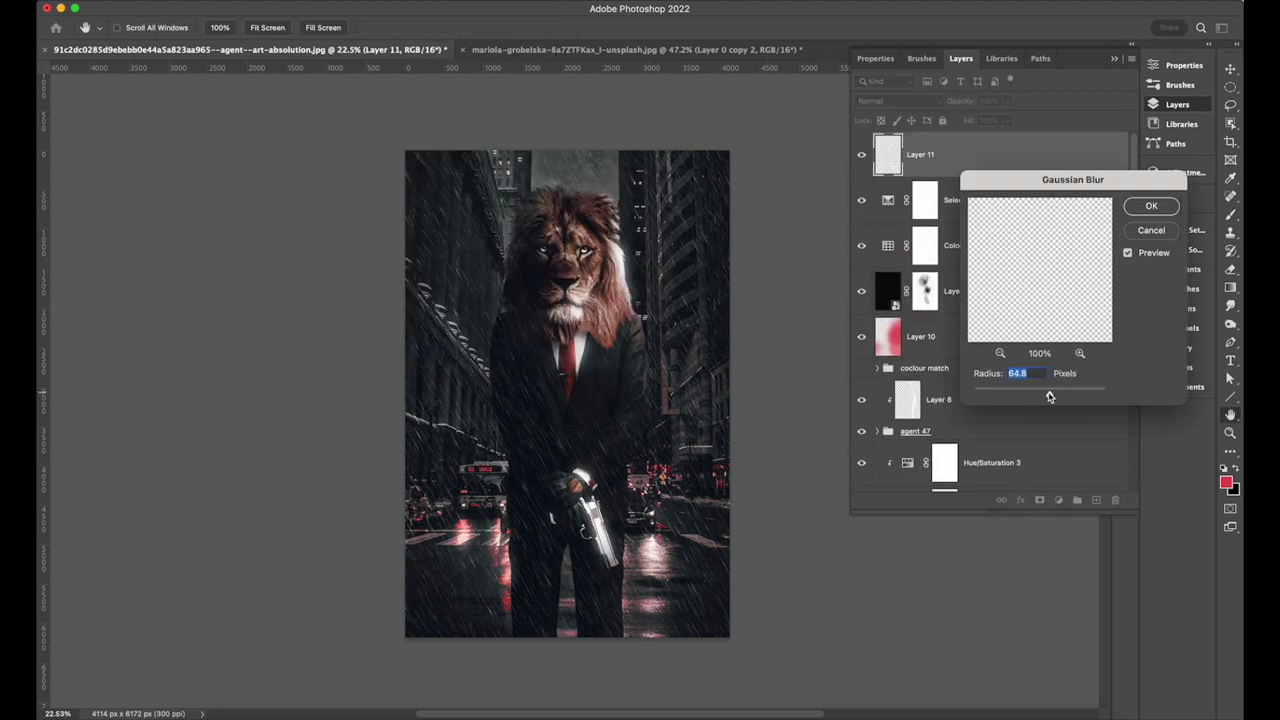
key("Return")
Step: Duplicate the glow, group it below agent 47, mask the group, and merge it
key("ctrl+j")
key("ctrl+j")
key("ctrl+g")
left_click_drag(900, 140, 870, 257)
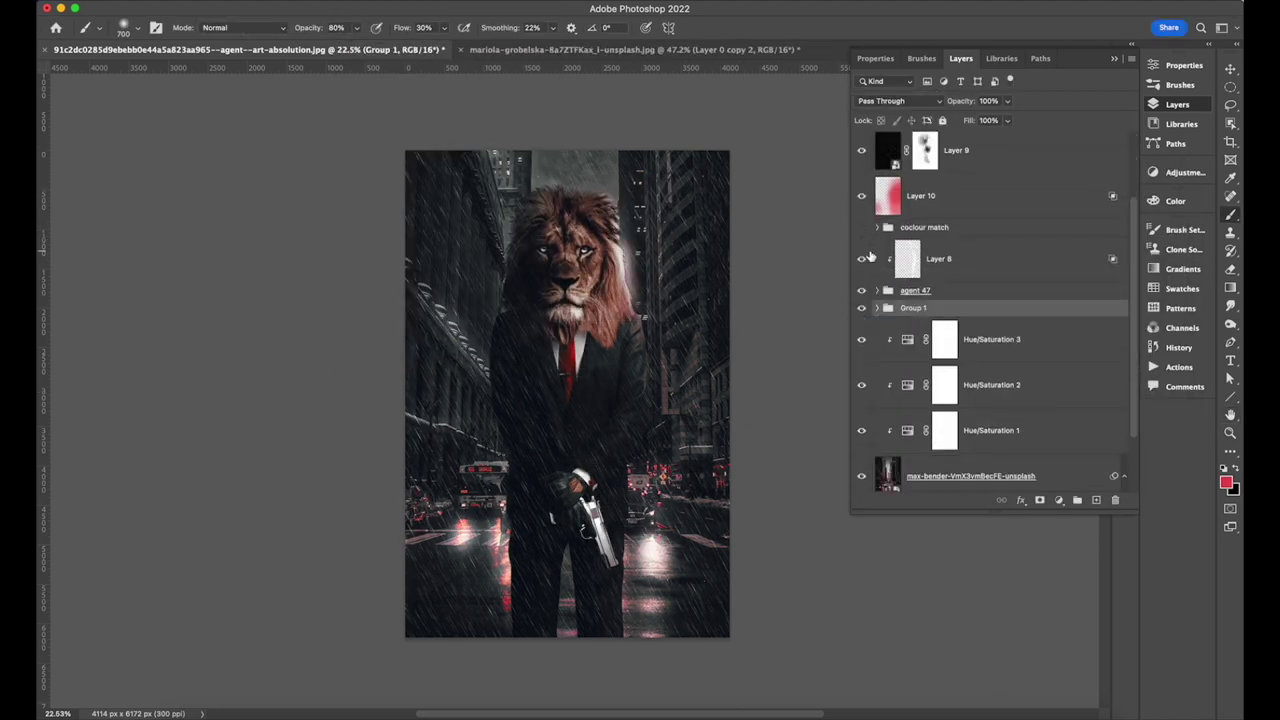
key("ctrl+shift+m")
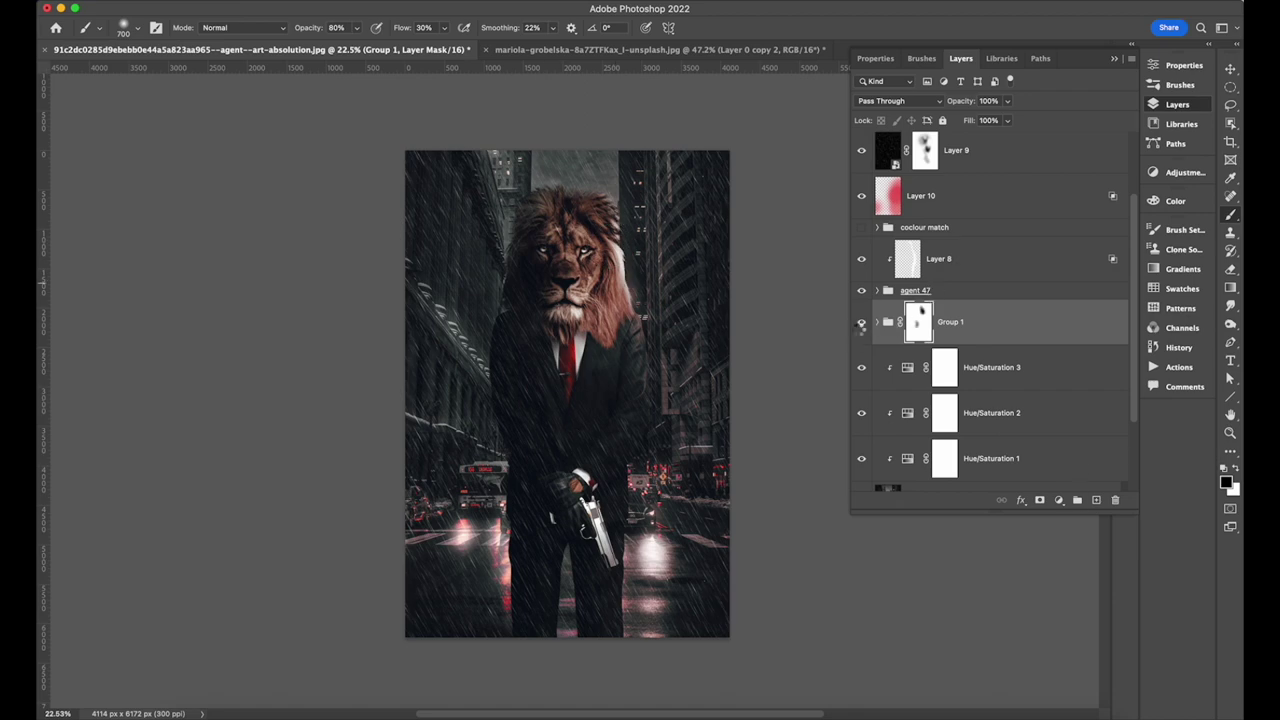
key("ctrl+e")
Step: Tint the glow red with Hue/Saturation and stamp all visible layers into Layer 11
key("ctrl+u")
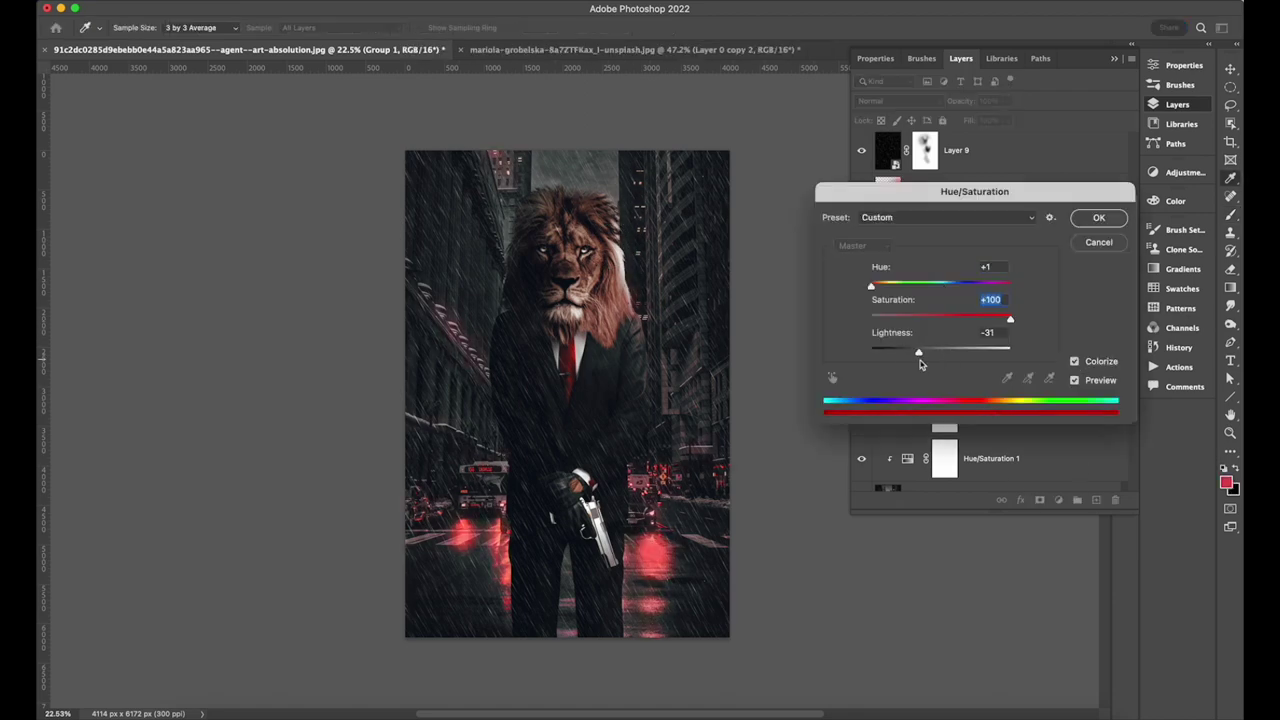
key("Return")
key("b")
key("ctrl+shift+alt+e")
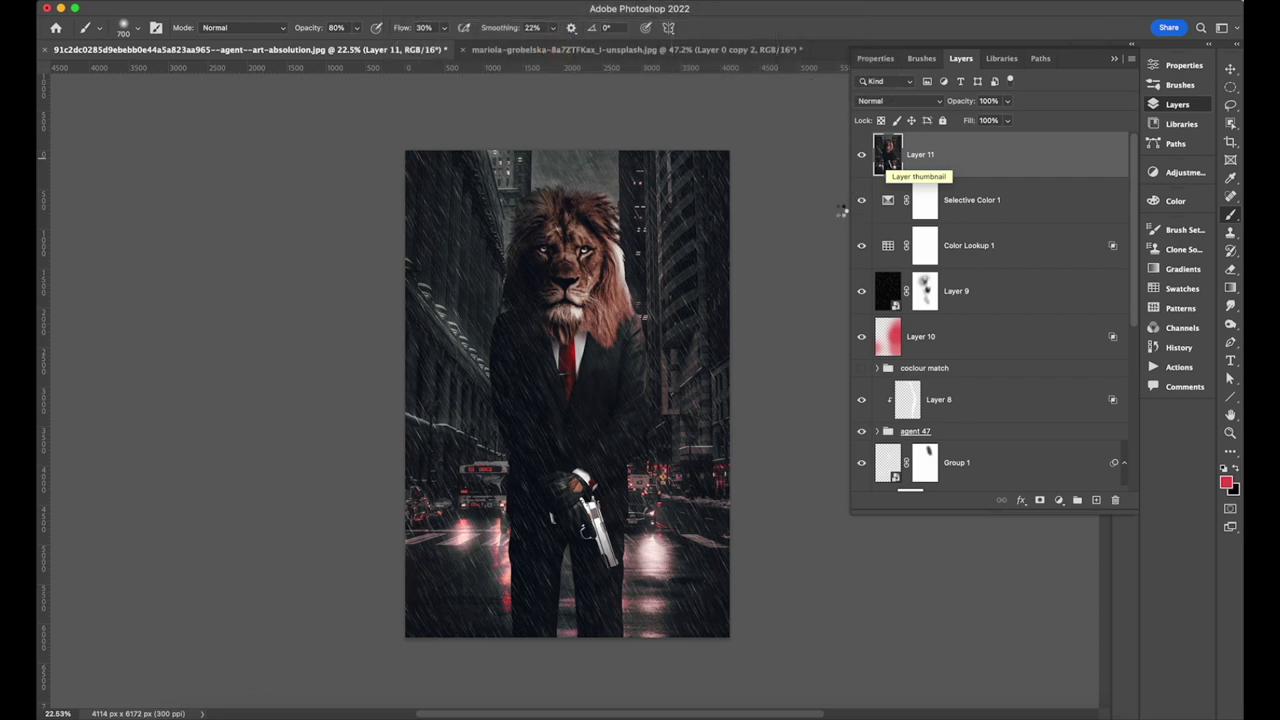
left_click(350, 10)
Step: Open the Camera Raw filter and cancel it without changes
left_click(423, 120)
key("Escape")
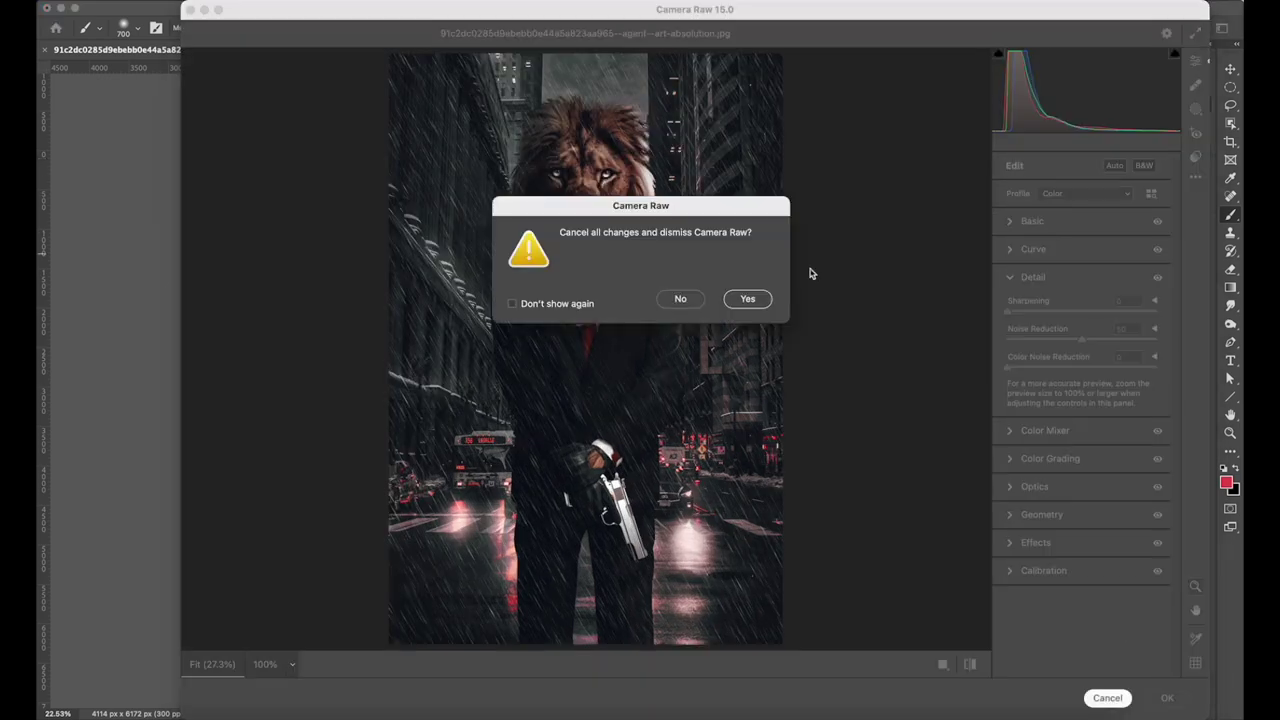
left_click(749, 297)
Step: Add a Curves 1 adjustment to reshape the tones
left_click(1059, 499)
left_click(1086, 649)
left_click_drag(930, 281, 928, 262)
Step: Desaturate the stamped layer with a Hue/Saturation smart filter and change its blend mode
left_click(991, 58)
key("ctrl+u")
left_click_drag(928, 309, 857, 309)
key("Return")
left_click(893, 100)
left_click(893, 462)
Step: Add a darkening Curves 2 layer clipped to Layer 11
left_click(1059, 499)
left_click(1086, 649)
left_click_drag(990, 213, 1000, 235)
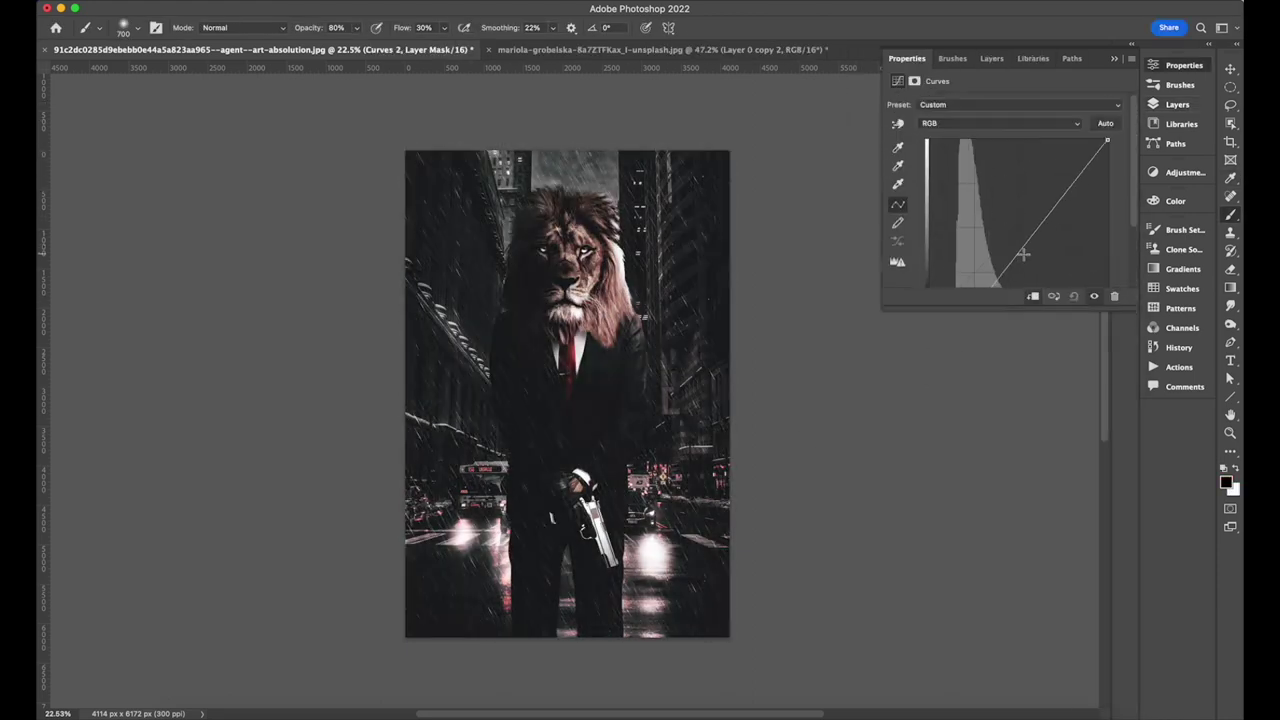
left_click(1180, 85)
left_click(998, 58)
left_click(889, 177, "alt")
Step: Group the grading layers into Group 2 and stamp everything into Layer 12
left_click(960, 302)
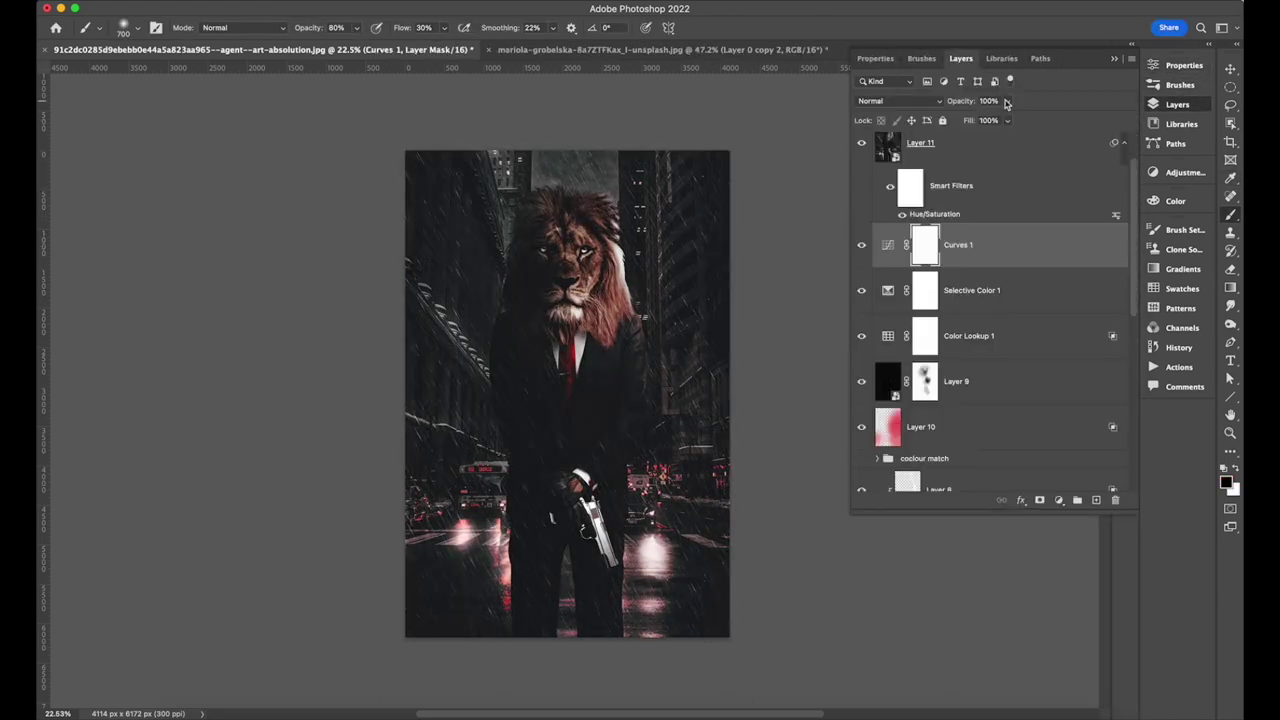
left_click(960, 154, "shift")
key("ctrl+g")
key("ctrl+alt+shift+e")
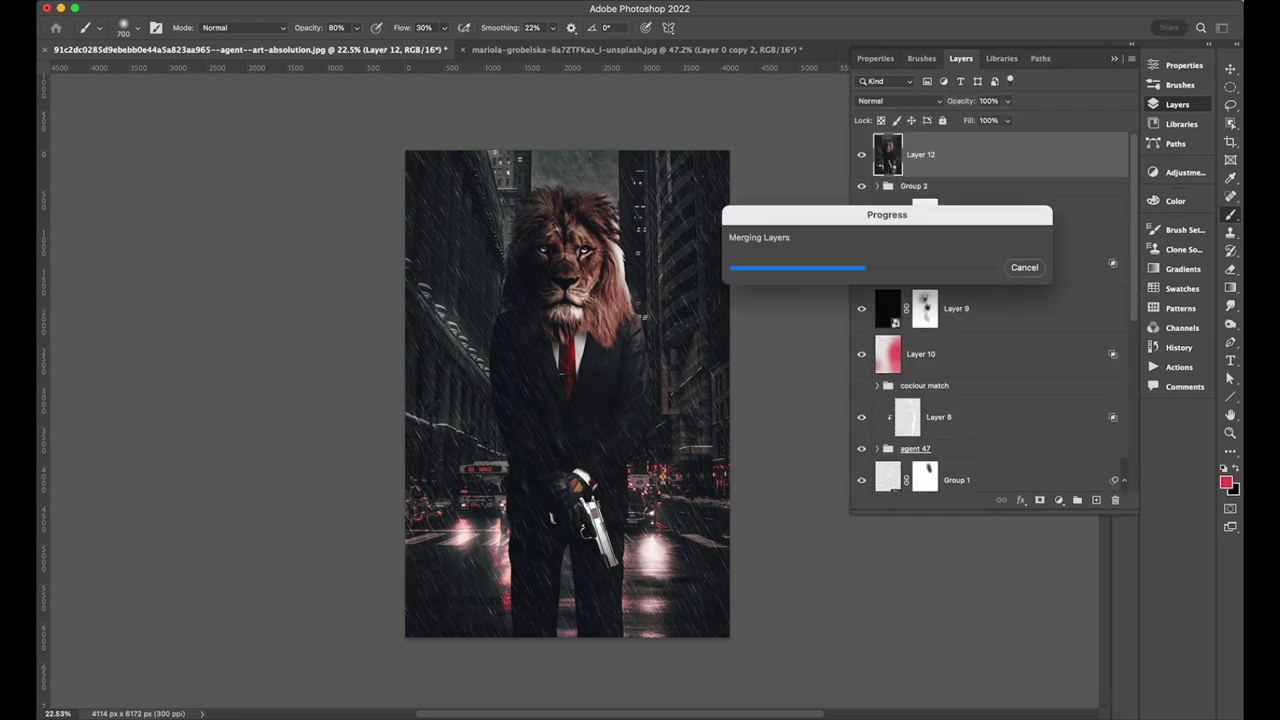
Step: In Camera Raw, raise texture and clarity, set Dehaze to -8, and shift the Reds hue to -10
left_click(362, 2)
left_click(400, 120)
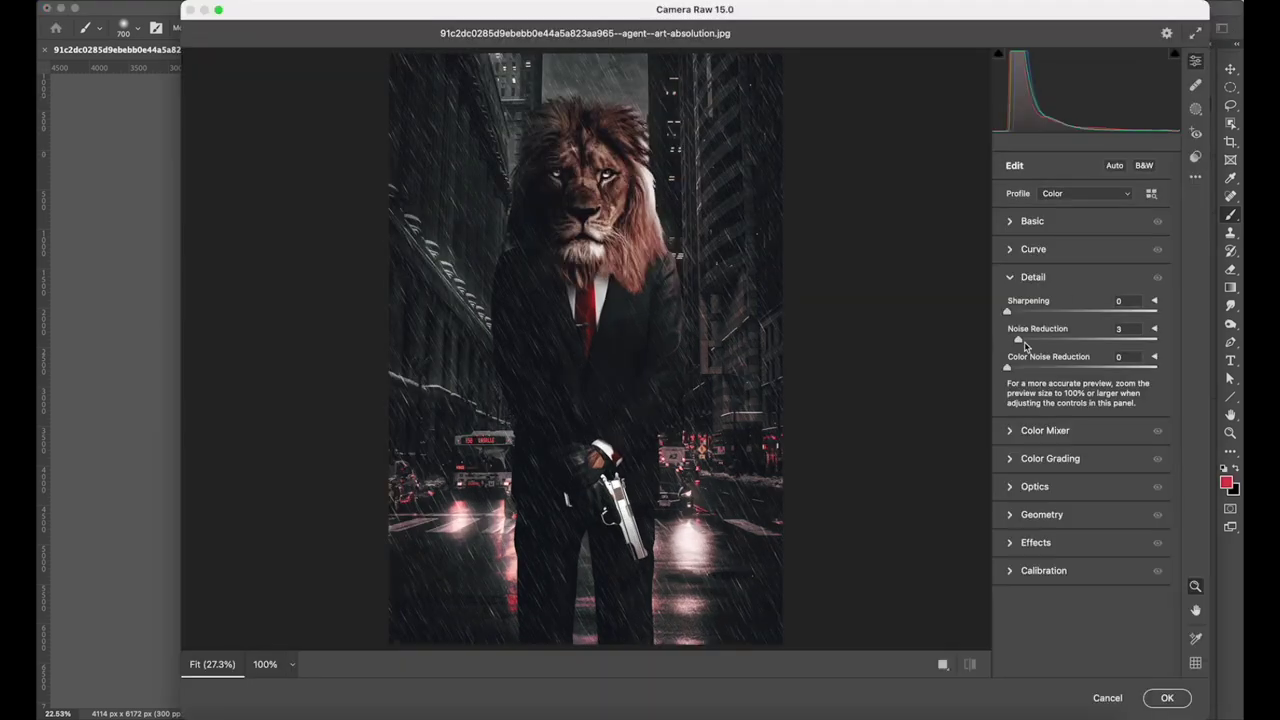
mouse_move(1118, 522)
left_mouse_down()
mouse_move(1075, 522)
mouse_move(1097, 500)
left_mouse_up()
left_click_drag(1081, 479, 1095, 479)
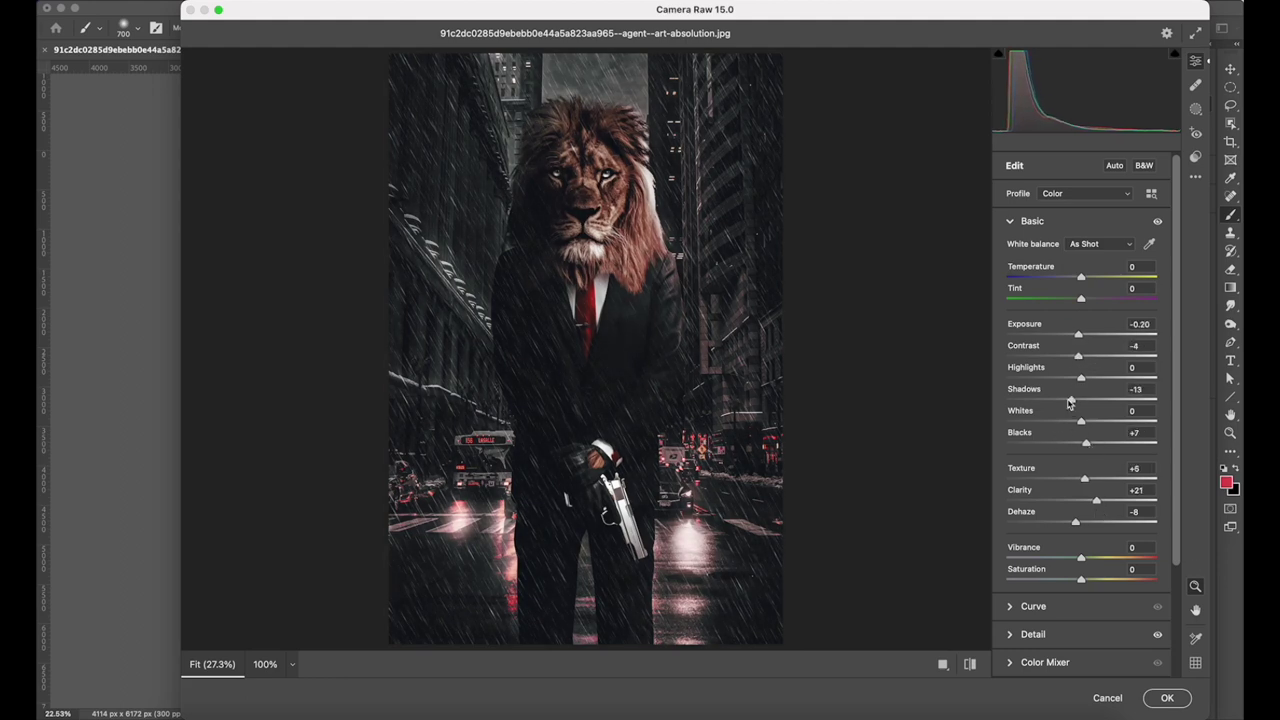
key("ctrl+alt+4")
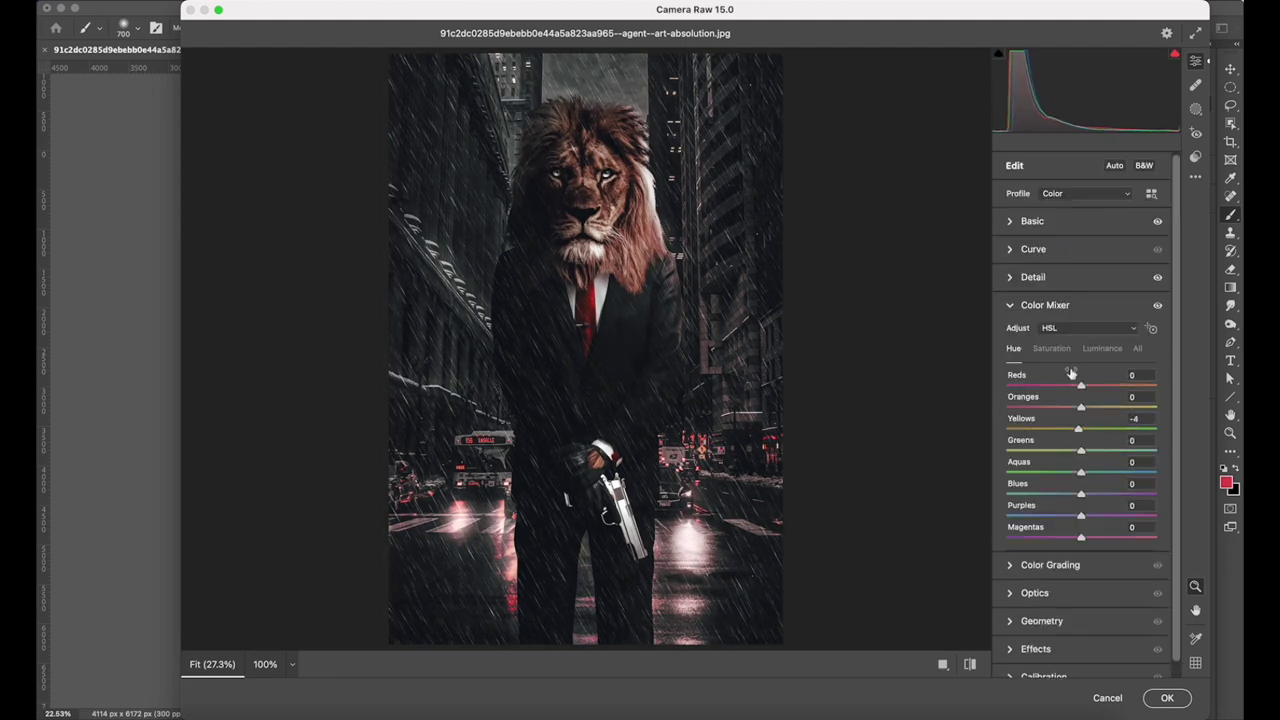
key("ctrl+alt+shift+l")
key("ctrl+alt+shift+h")
left_click_drag(702, 438, 696, 438)
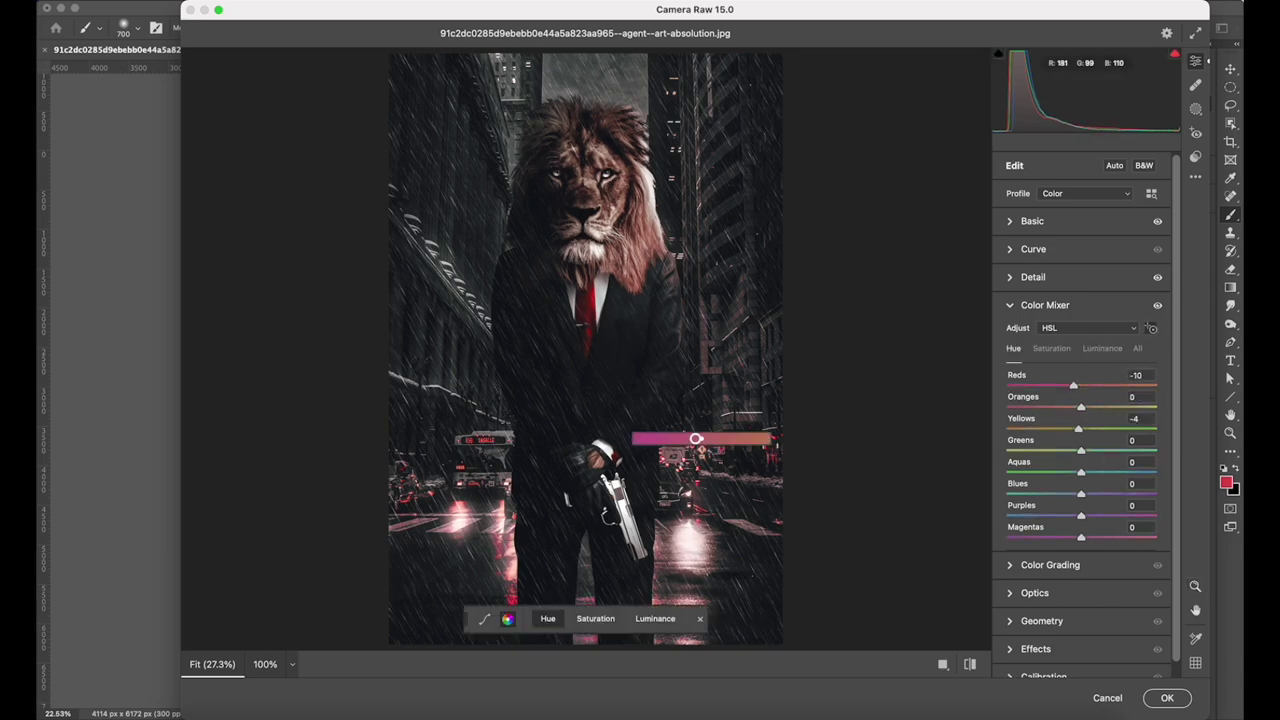
Step: Adjust Color Grading, reset lens distortion to 0, and apply the Camera Raw settings
key("ctrl+alt+5")
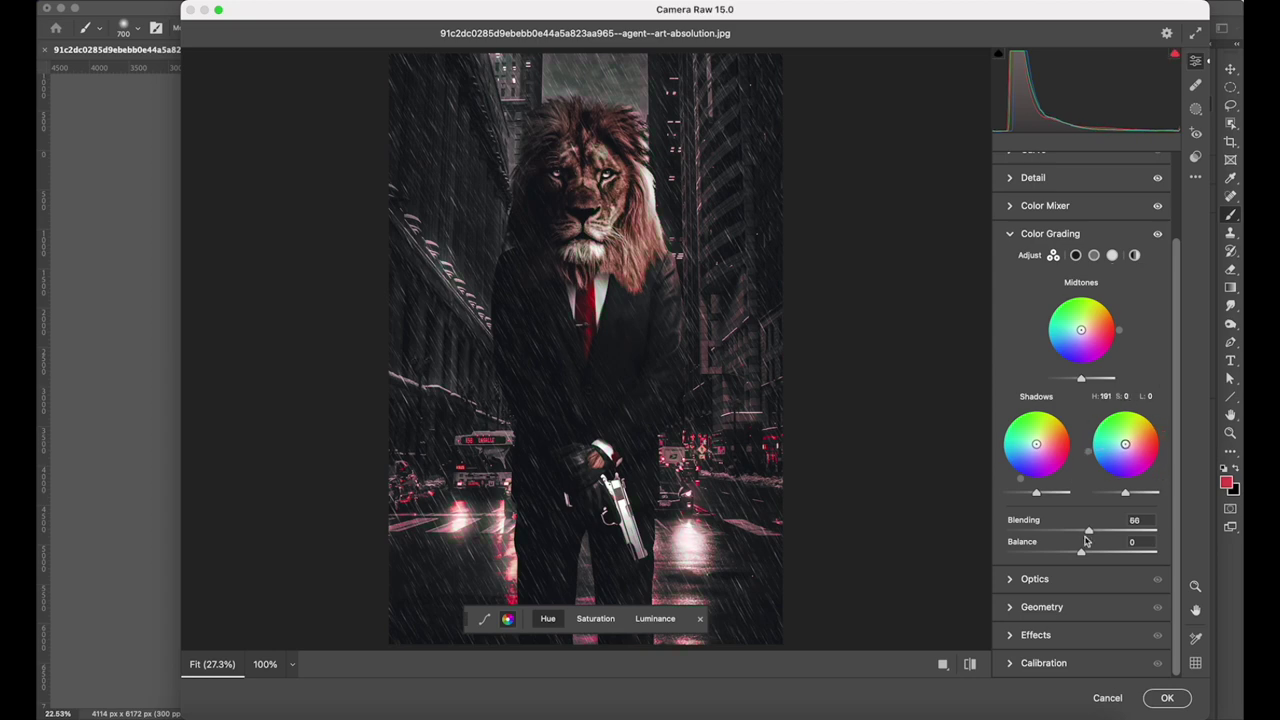
key("ctrl+alt+6")
left_click_drag(1081, 396, 1095, 396)
double_click(1081, 396)
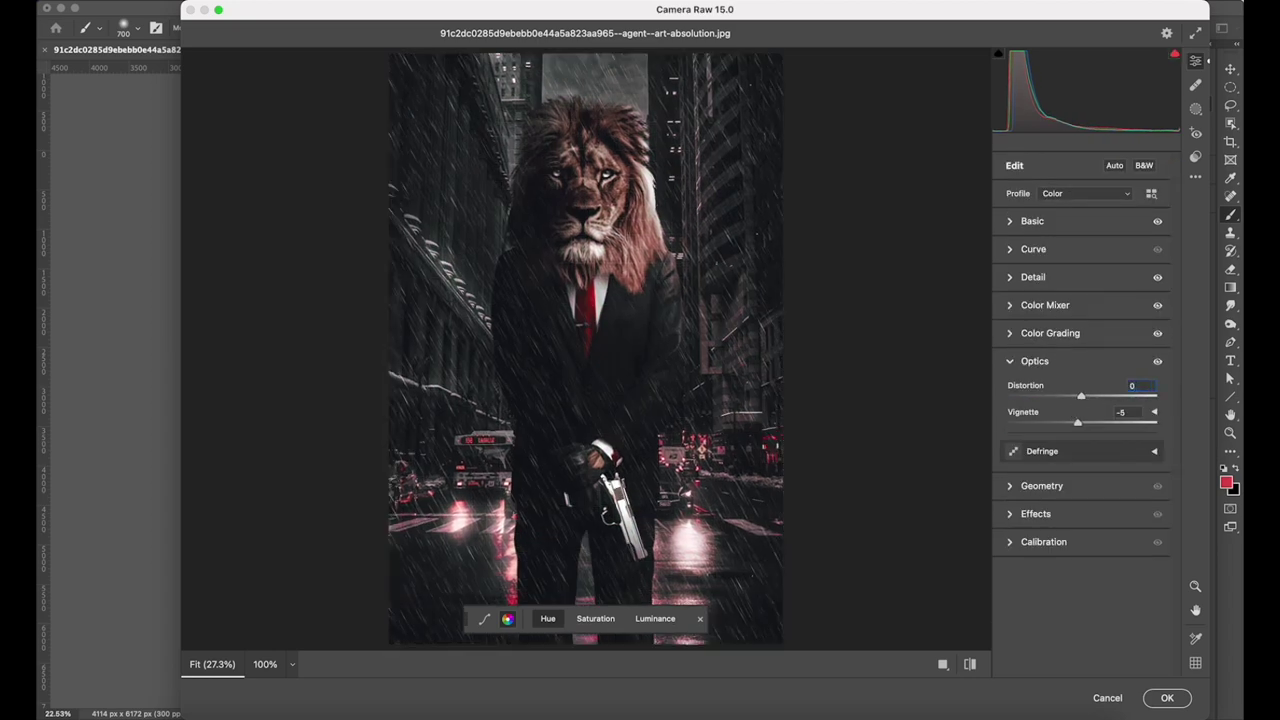
key("Return")
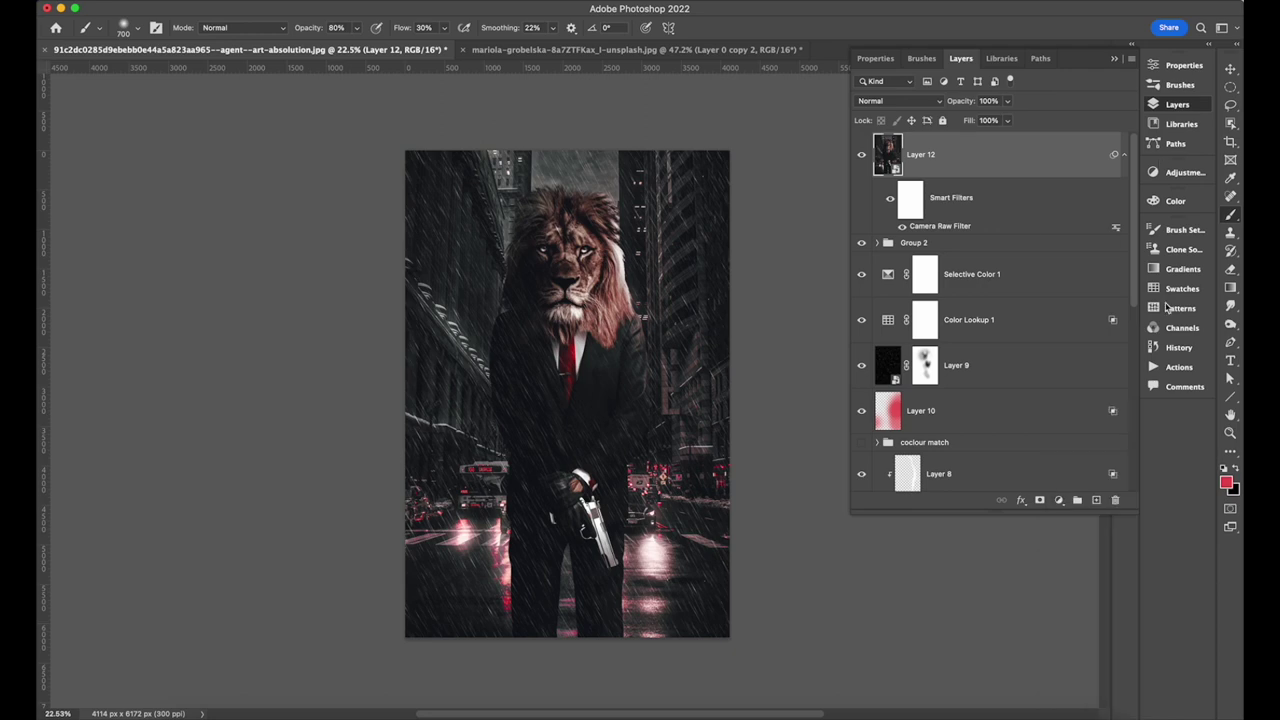
Step: Drag the logo from the Logos library onto the bottom centre of the image as a watermark
left_click(1185, 229)
left_click(1181, 124)
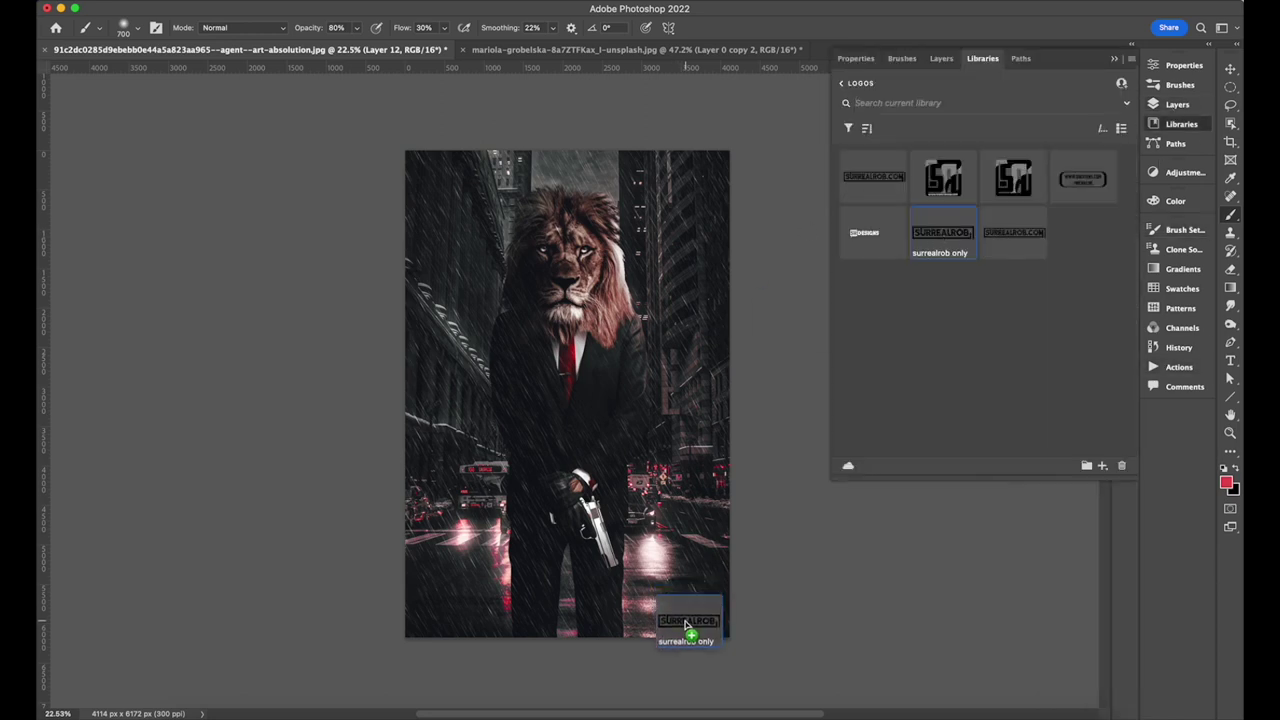
left_click_drag(686, 622, 686, 622)
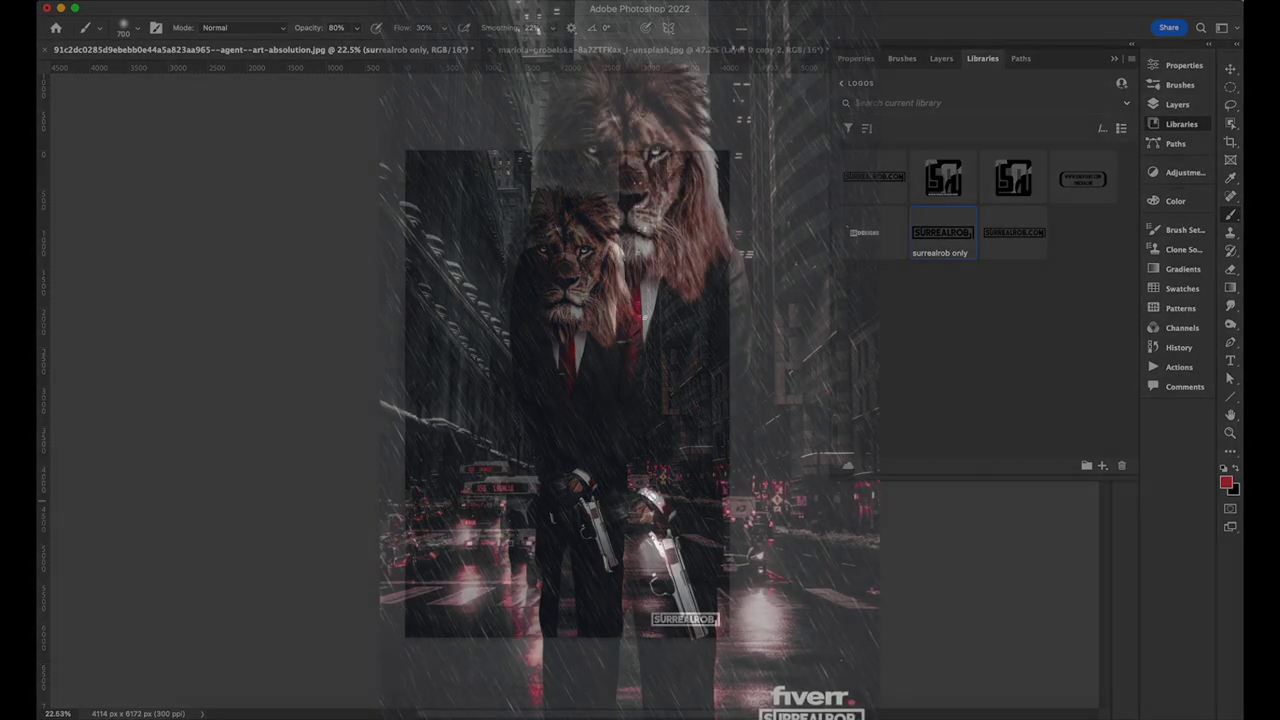